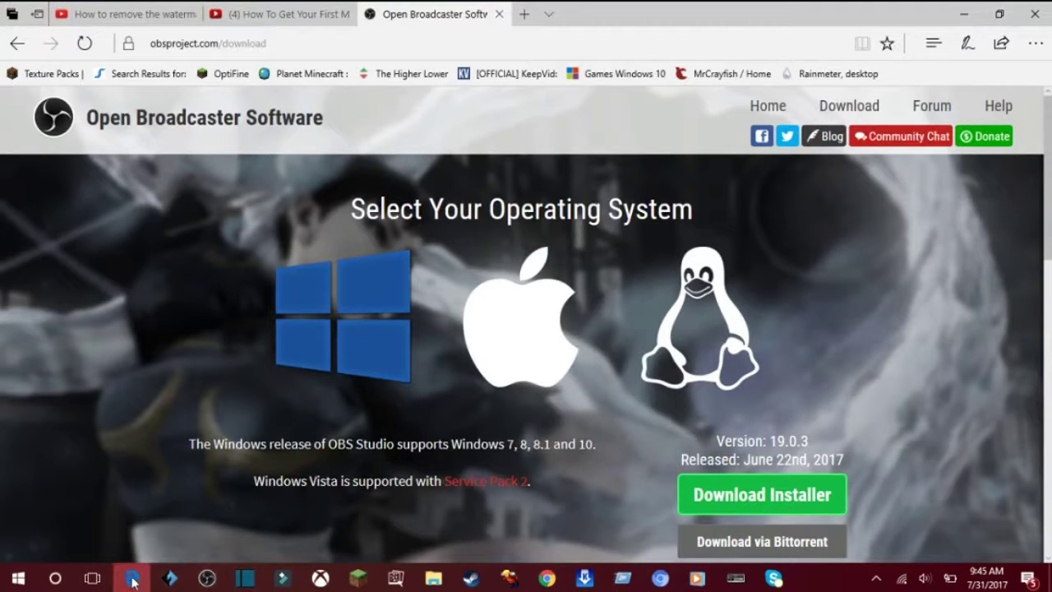
pyautogui.click(197, 580)
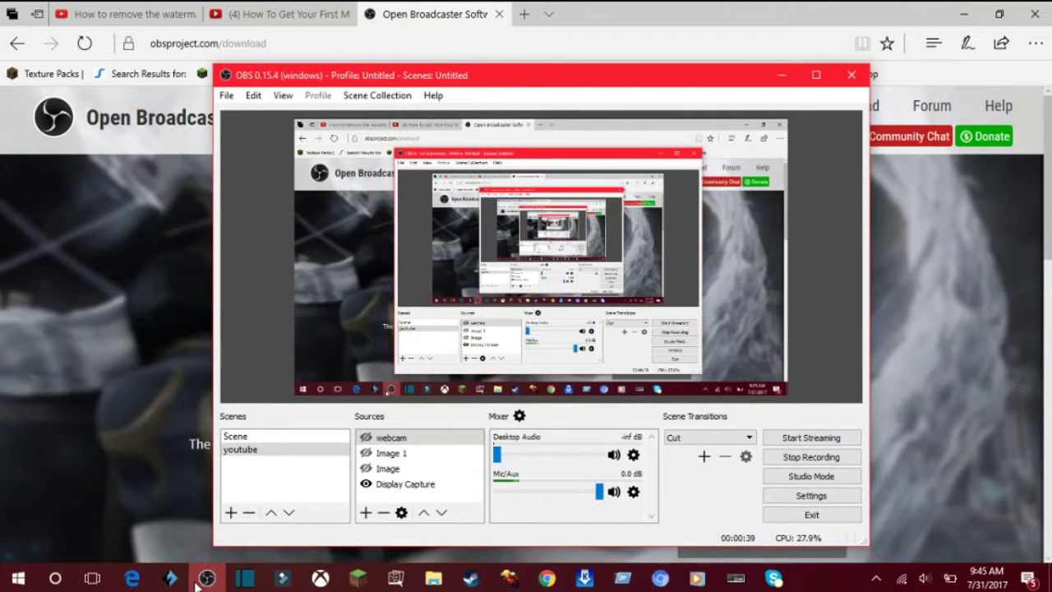
pyautogui.click(203, 577)
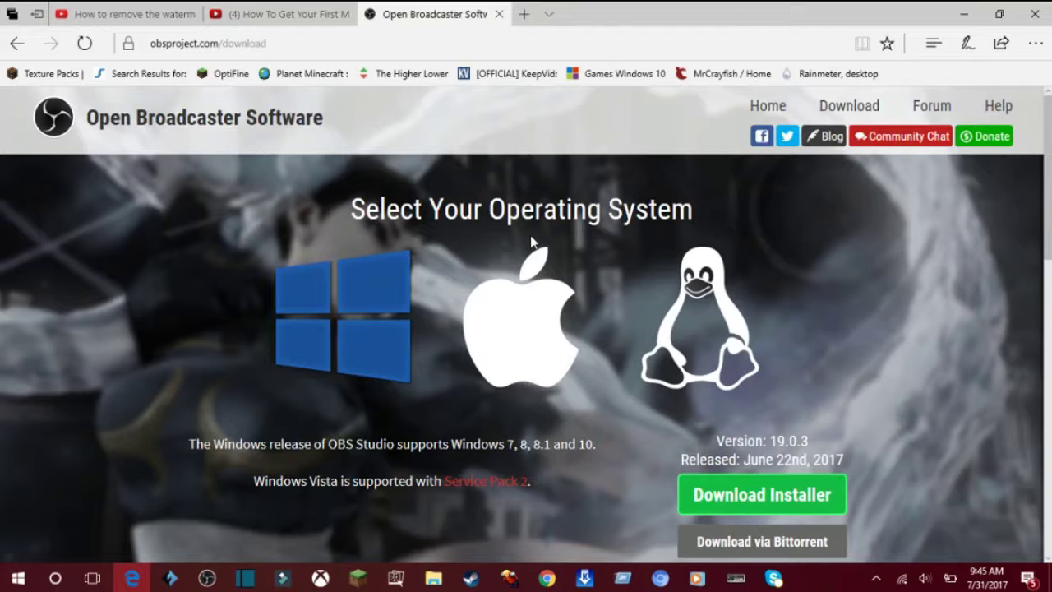
# Open an extra empty tab in Edge, then return to the OBS download page
pyautogui.click(524, 14)
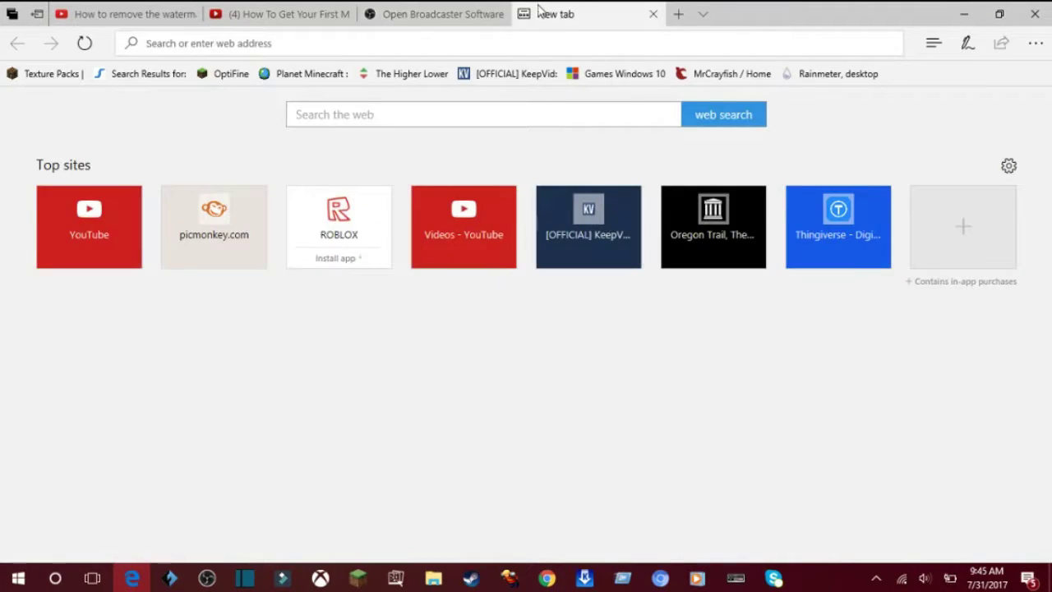
pyautogui.click(429, 14)
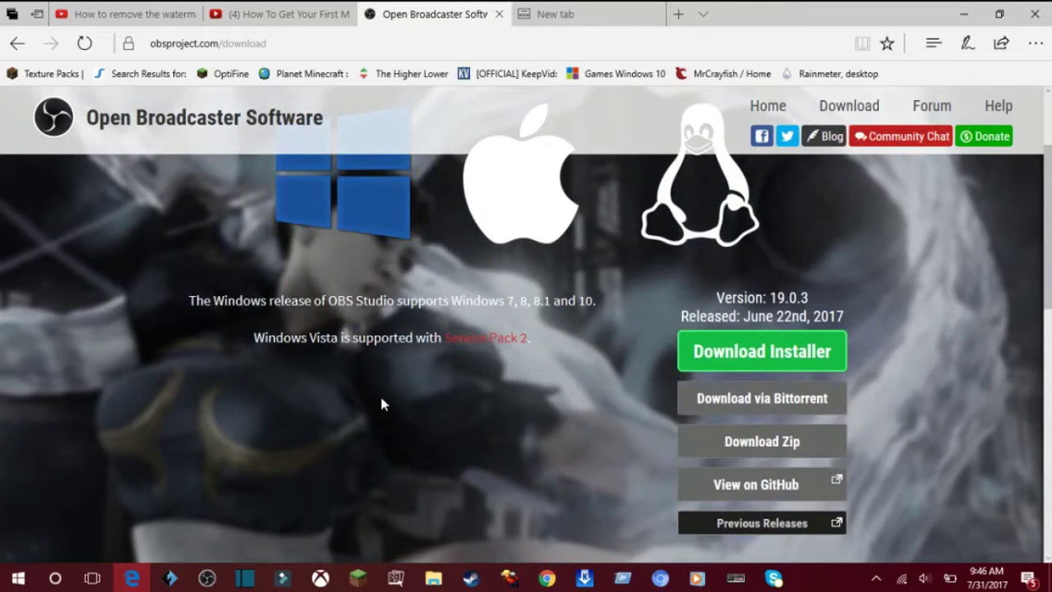
# Choose the Windows version and download OBS-Studio-19.0.3-Full-Installer.exe (108 MB)
pyautogui.scroll(2, 379, 395)
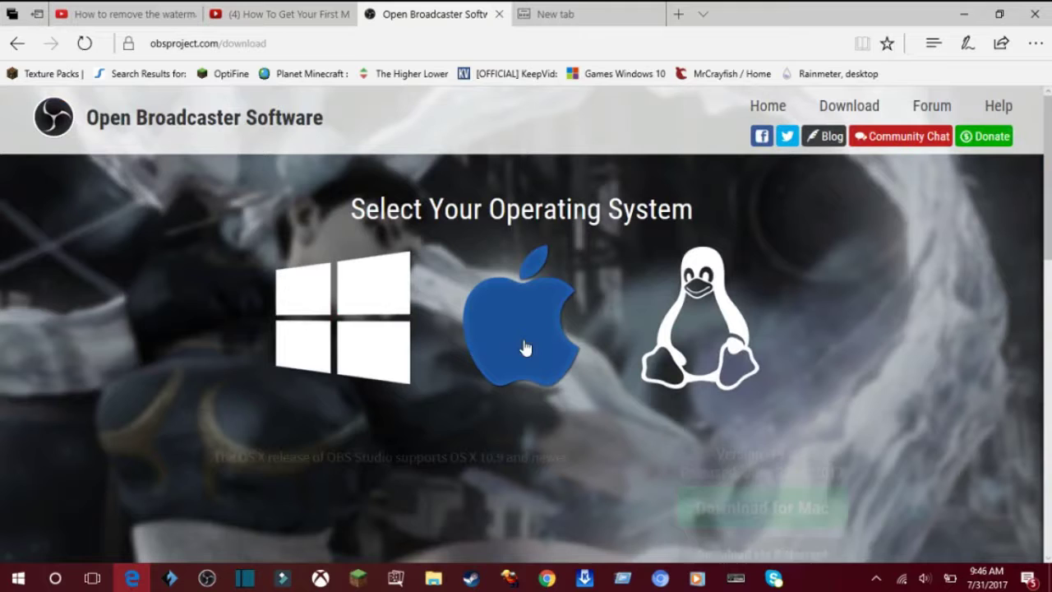
pyautogui.click(322, 343)
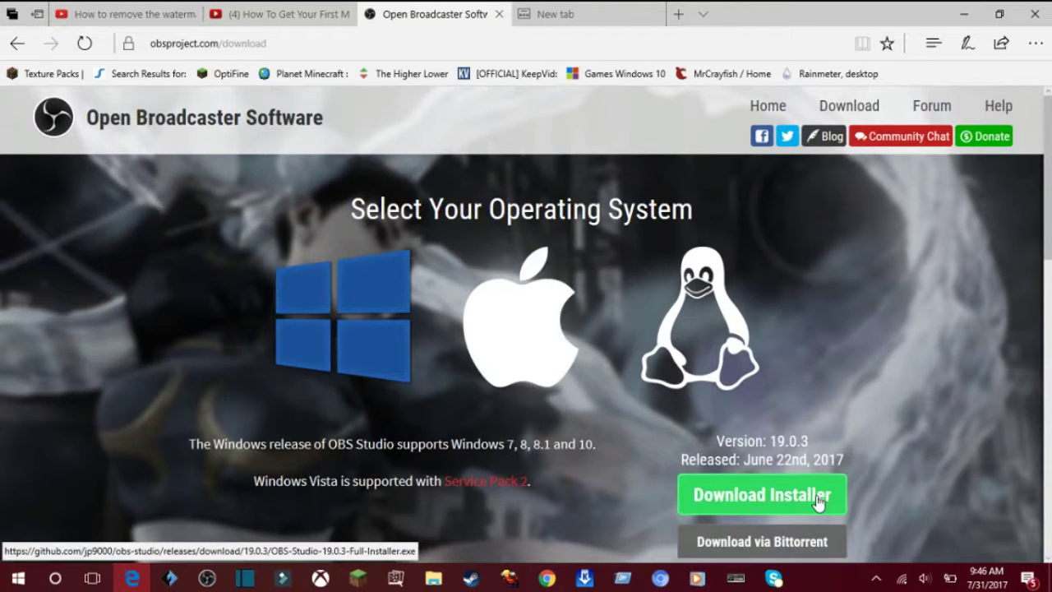
pyautogui.scroll(-2, 817, 503)
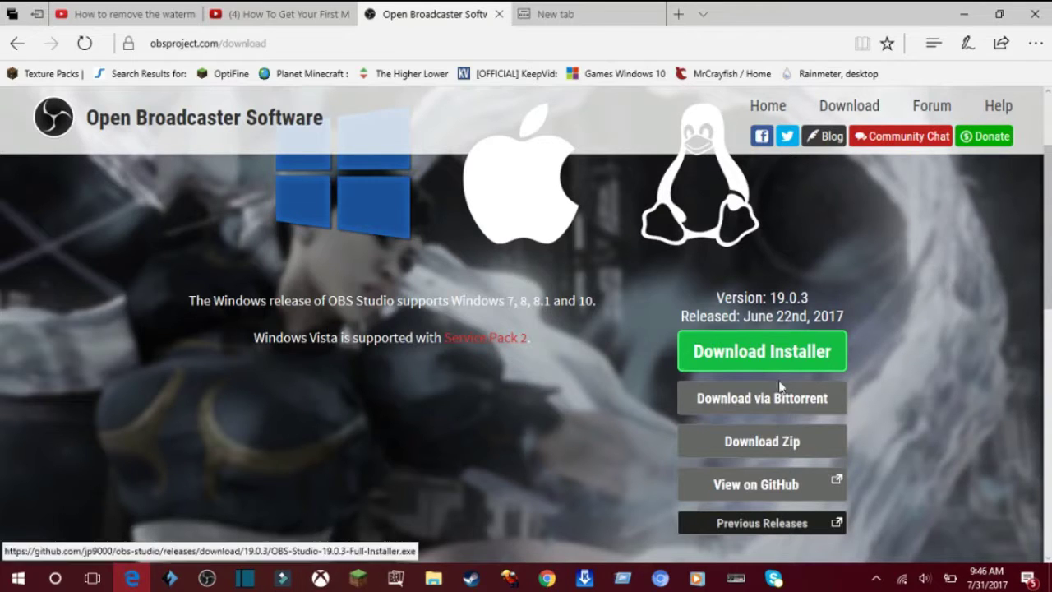
pyautogui.click(806, 364)
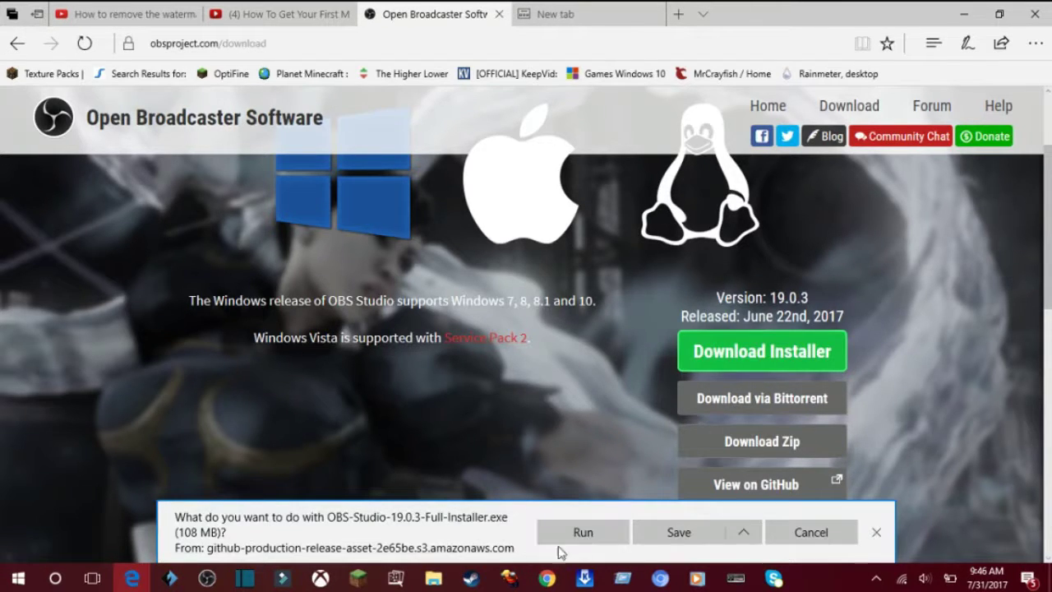
# Run the downloaded OBS 19.0.3 installer from the download bar
pyautogui.click(583, 532)
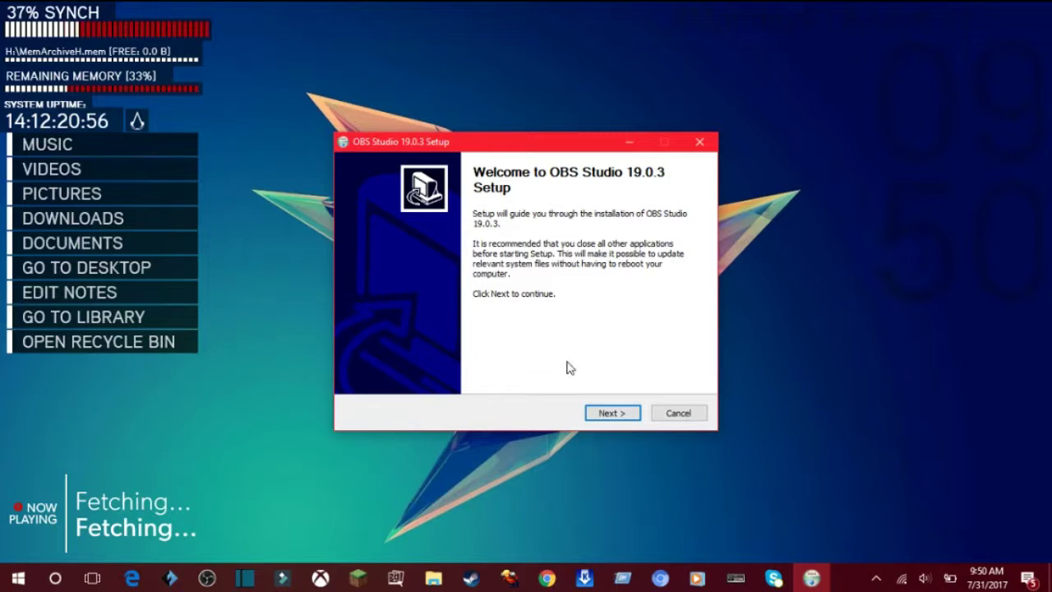
# Continue past the setup welcome screen and agree to fetch the missing Visual Studio 2013 runtimes
pyautogui.click(623, 416)
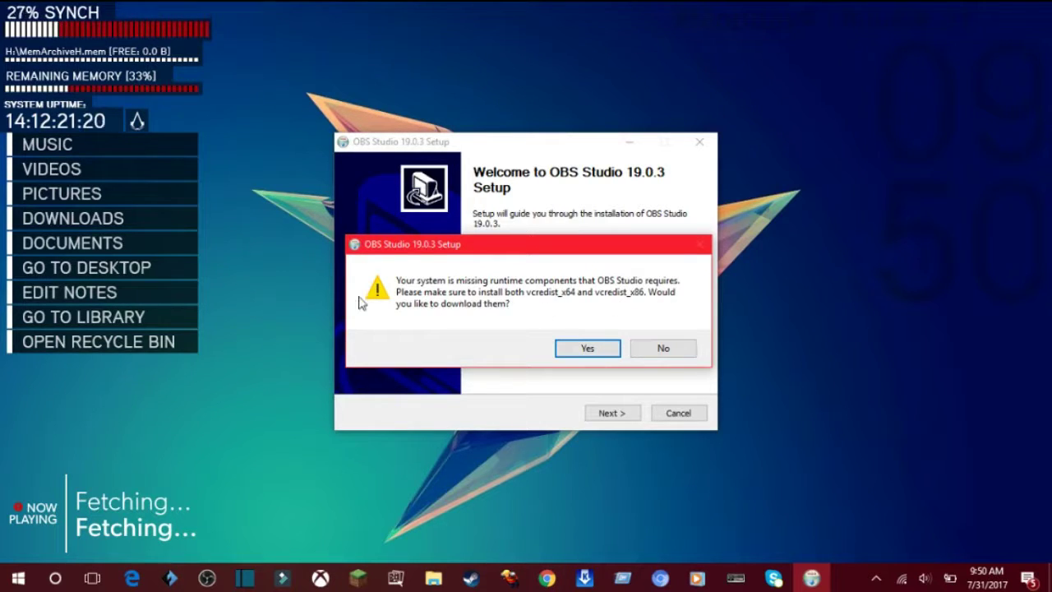
pyautogui.click(585, 348)
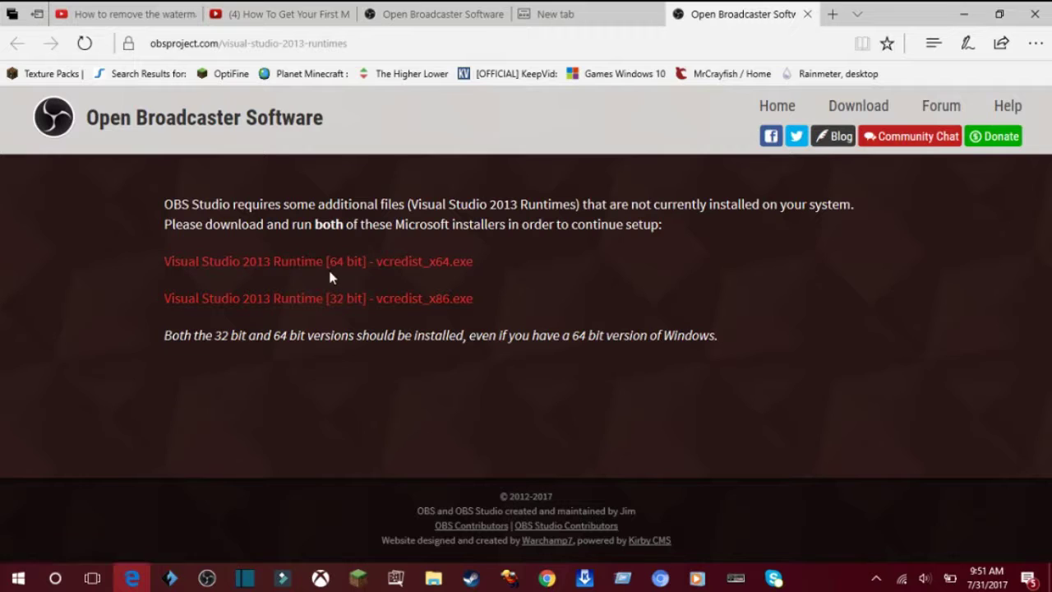
# Download and run the 64-bit vcredist_x64.exe, then minimize Edge to reach its installer
pyautogui.click(395, 263)
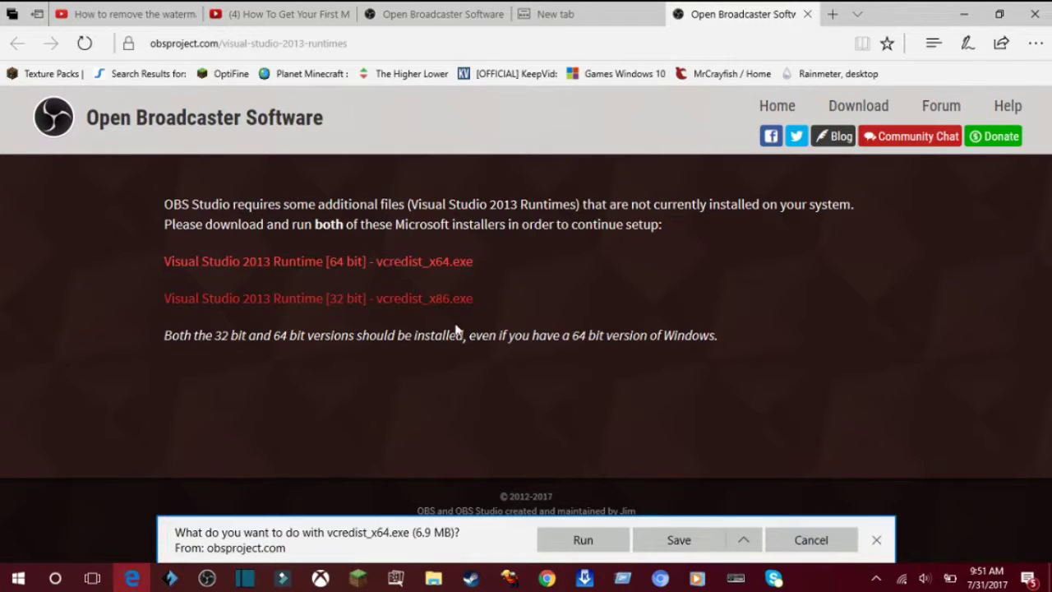
pyautogui.click(607, 546)
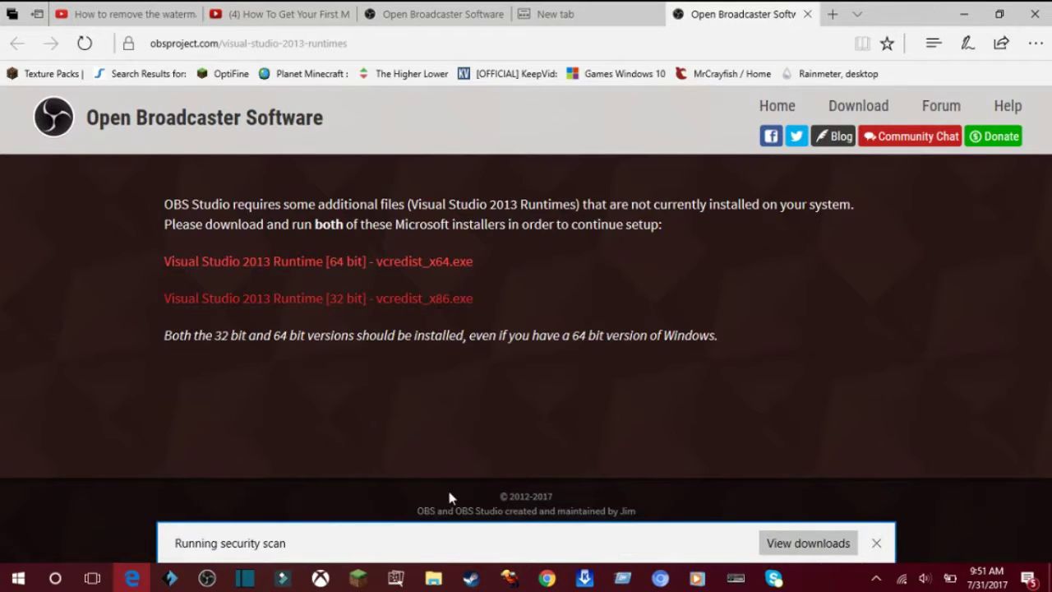
pyautogui.click(965, 17)
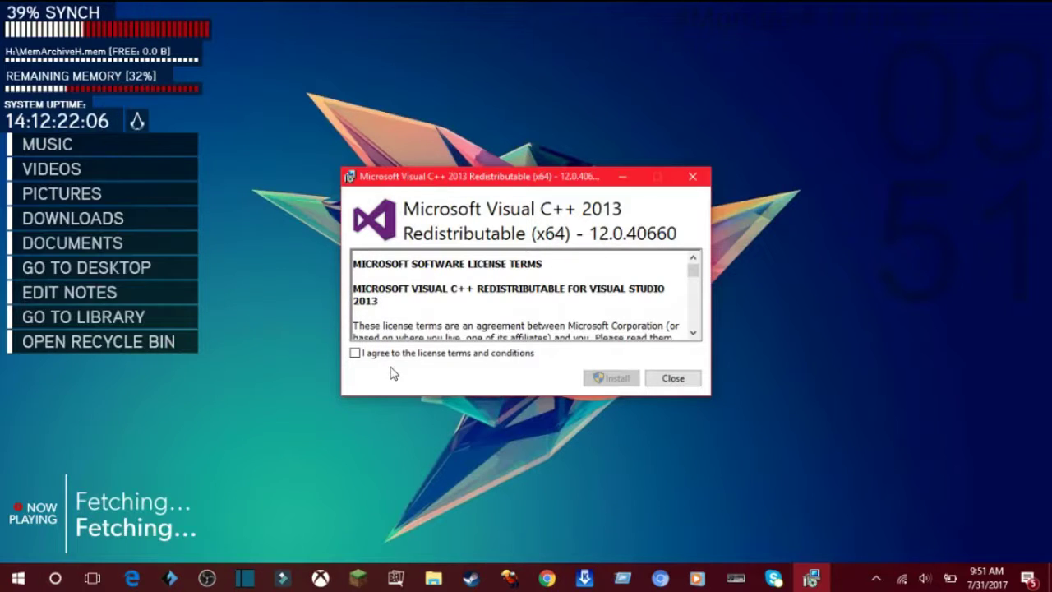
# Accept the Visual C++ 2013 license, then cancel and close the installer without installing
pyautogui.scroll(-6, 507, 299)
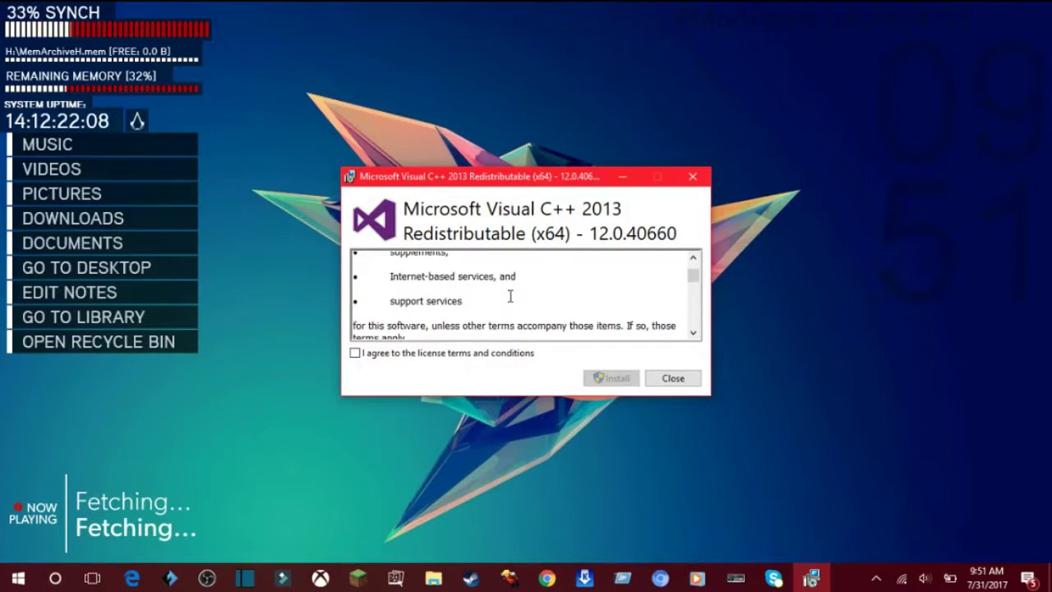
pyautogui.scroll(1, 510, 296)
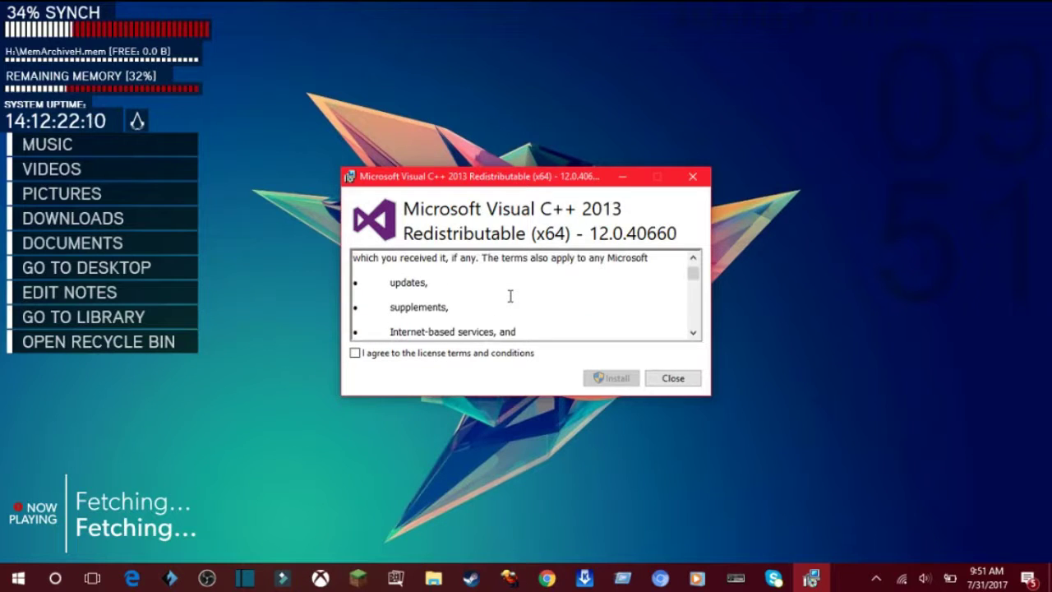
pyautogui.scroll(3, 510, 296)
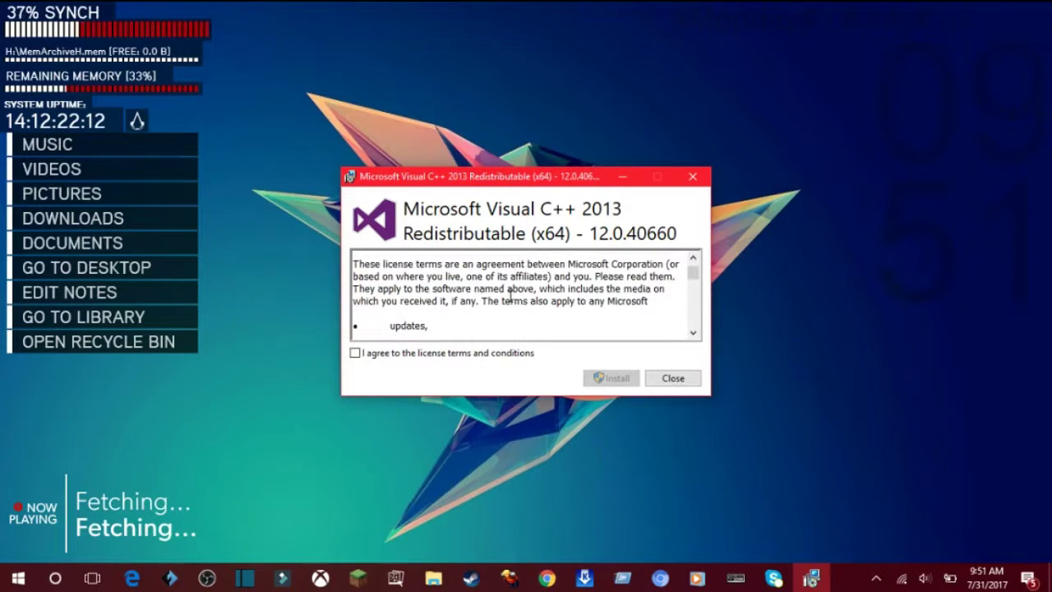
pyautogui.scroll(-6, 509, 296)
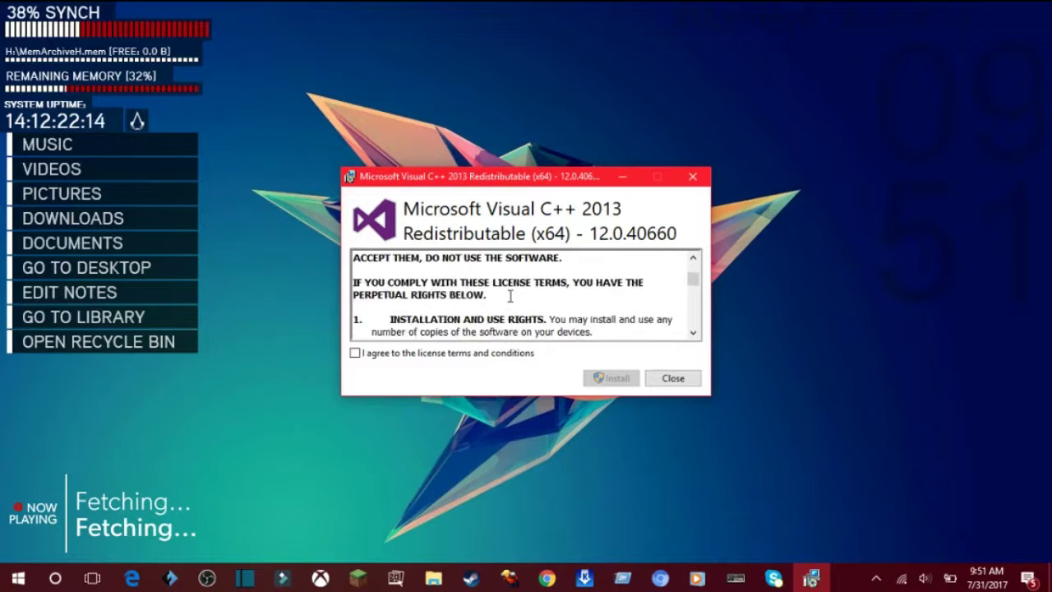
pyautogui.scroll(-10, 509, 296)
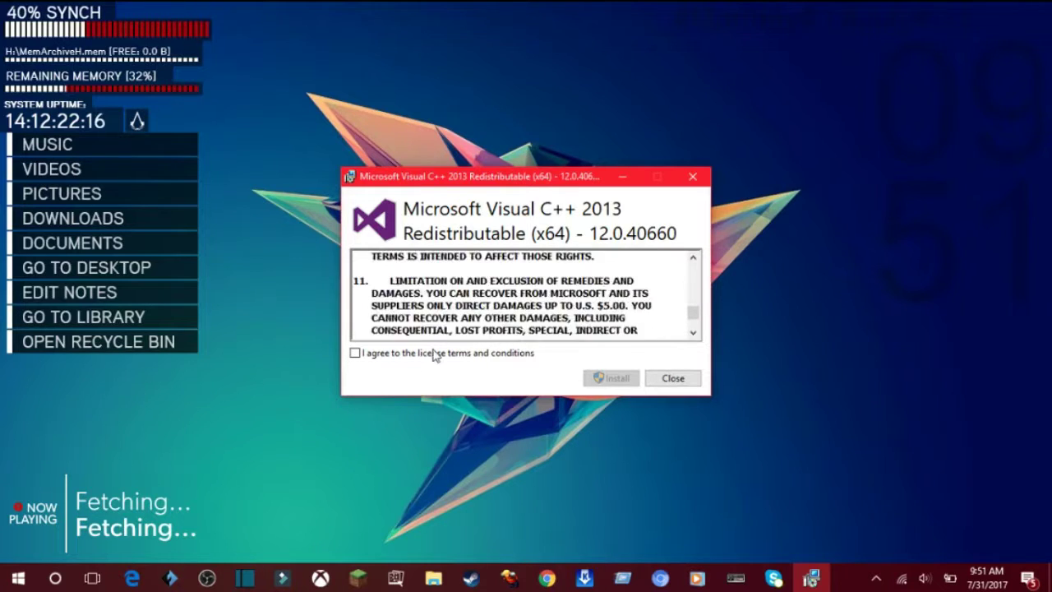
pyautogui.click(402, 358)
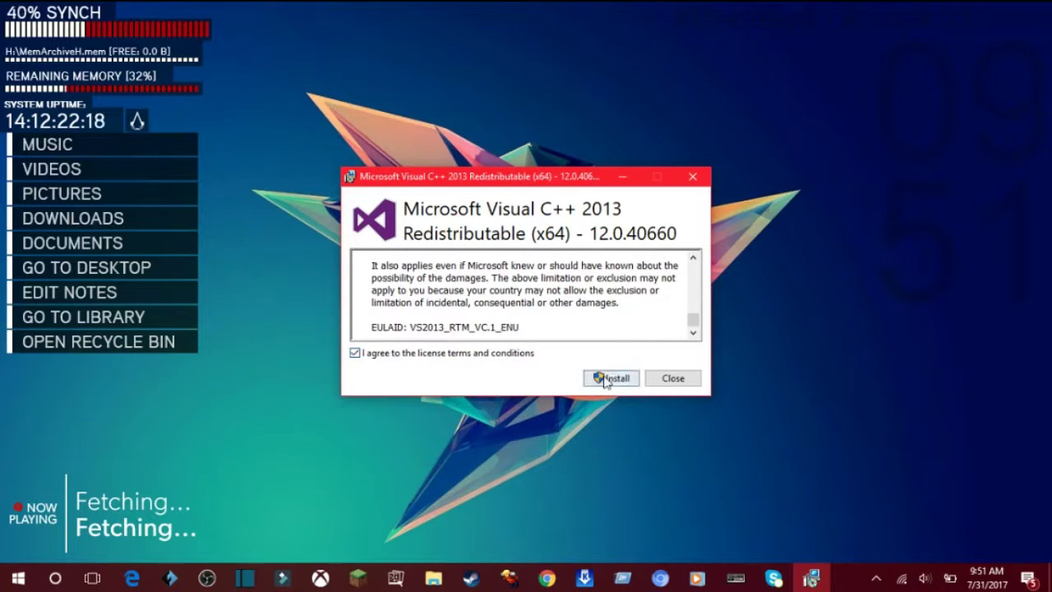
pyautogui.click(672, 380)
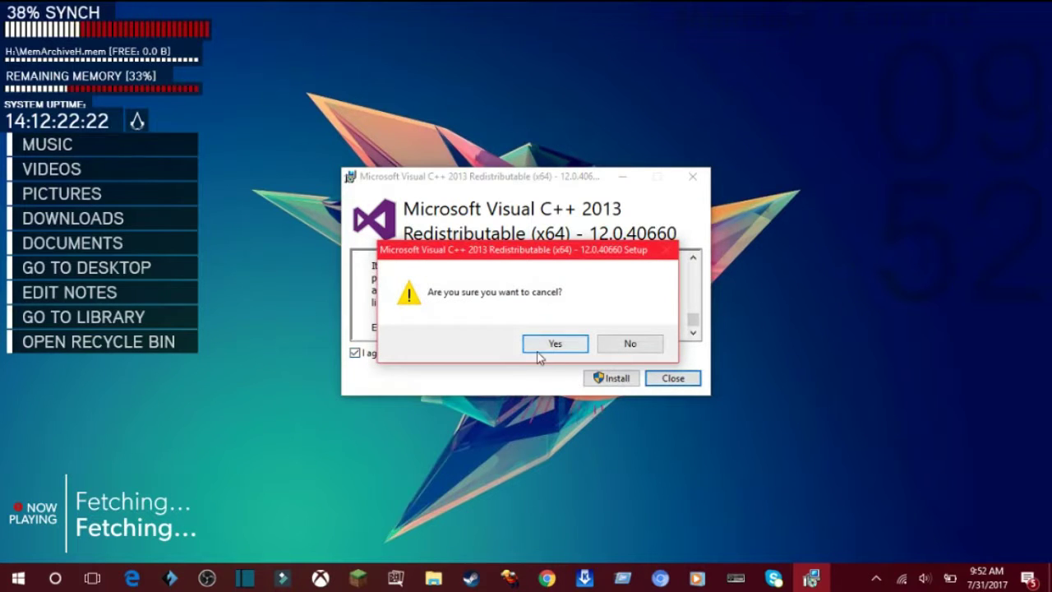
pyautogui.click(555, 346)
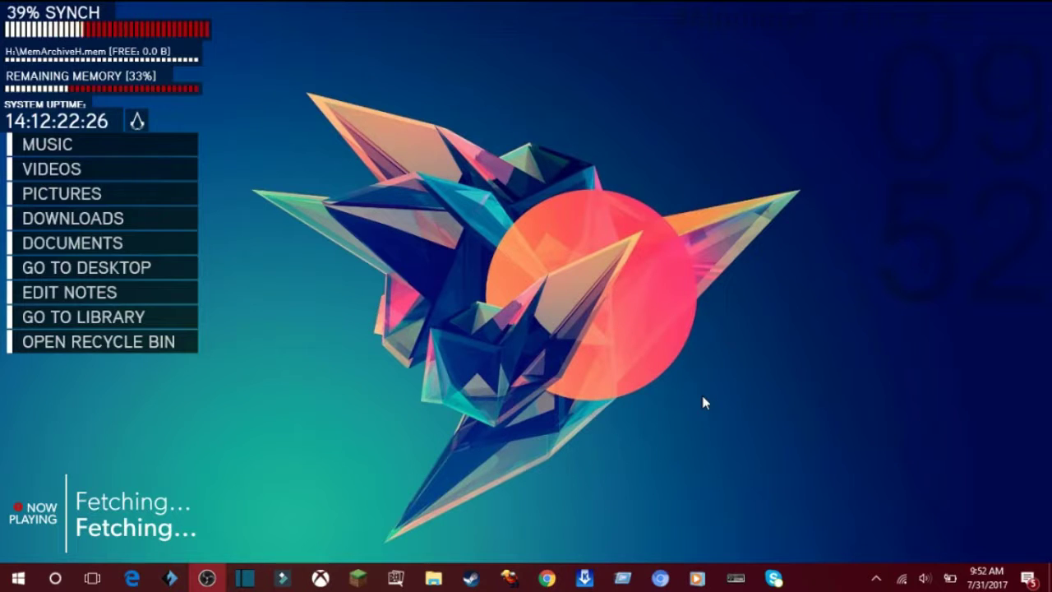
# Launch a new OBS Studio instance from the taskbar icon's jump list
pyautogui.moveTo(200, 585)
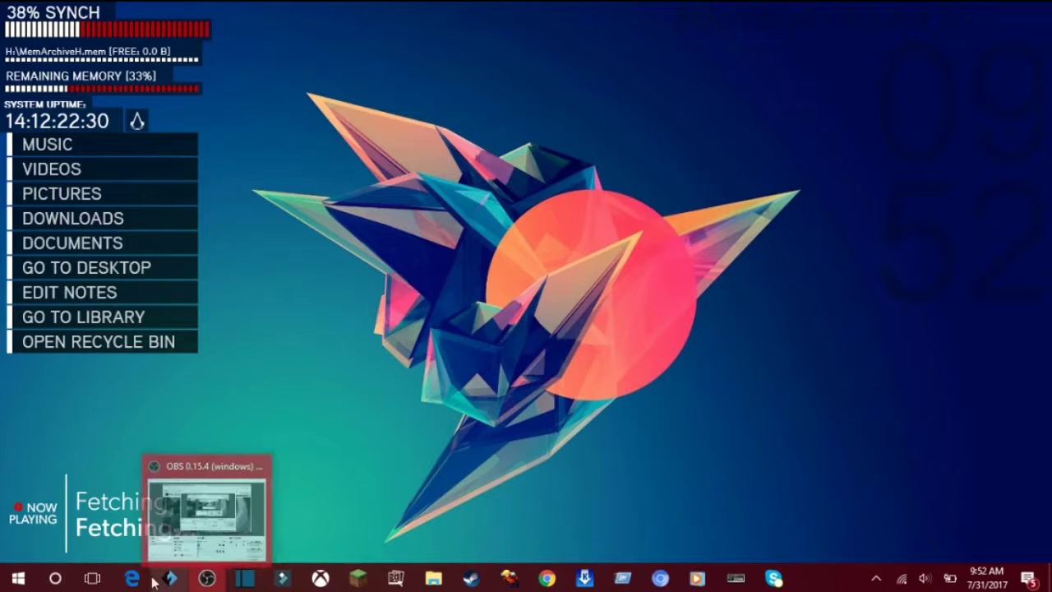
pyautogui.click(206, 579)
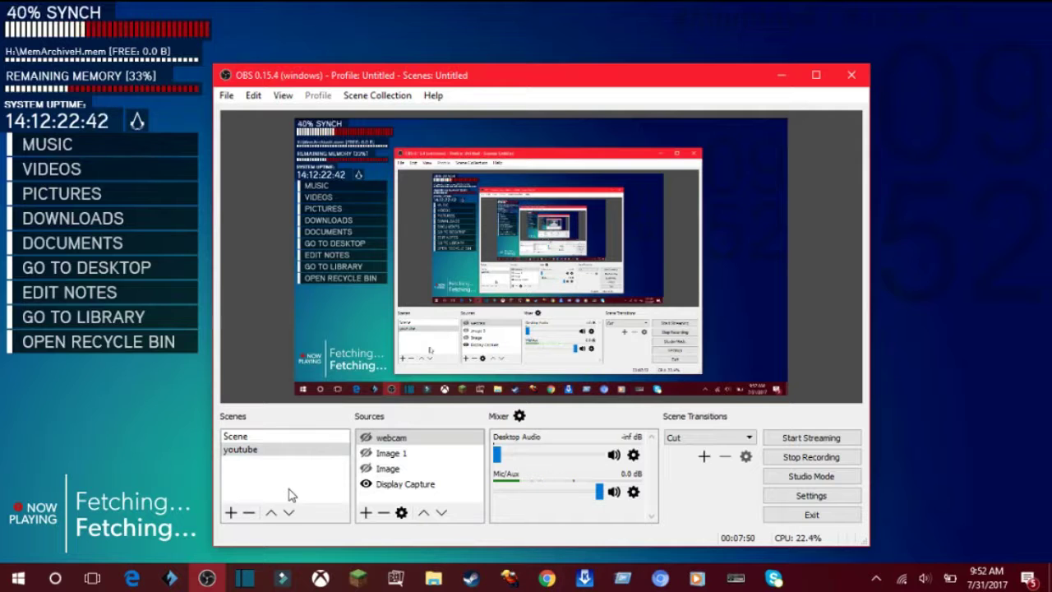
pyautogui.click(207, 579)
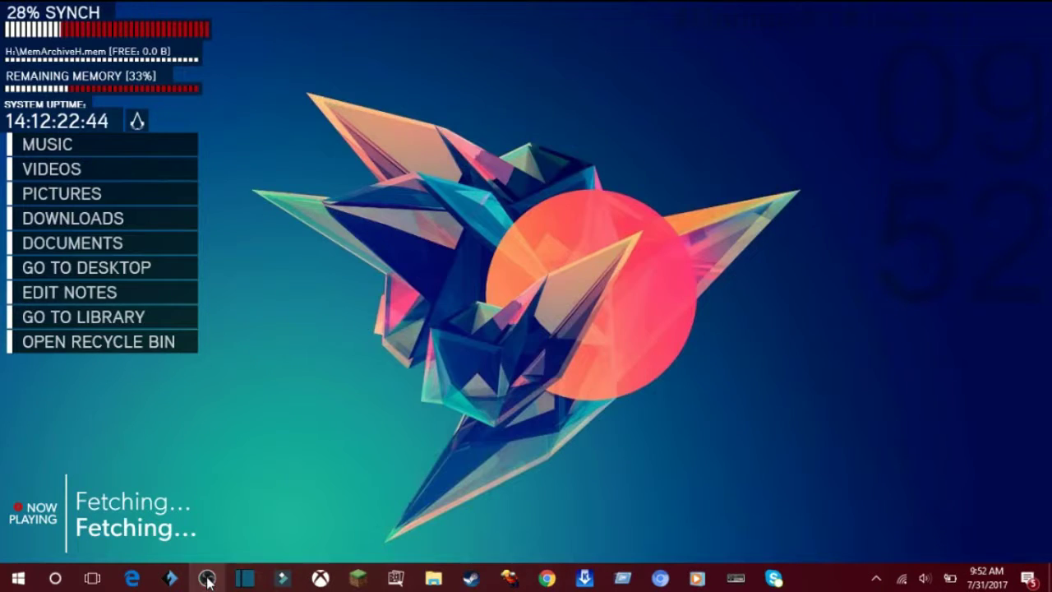
pyautogui.rightClick(207, 579)
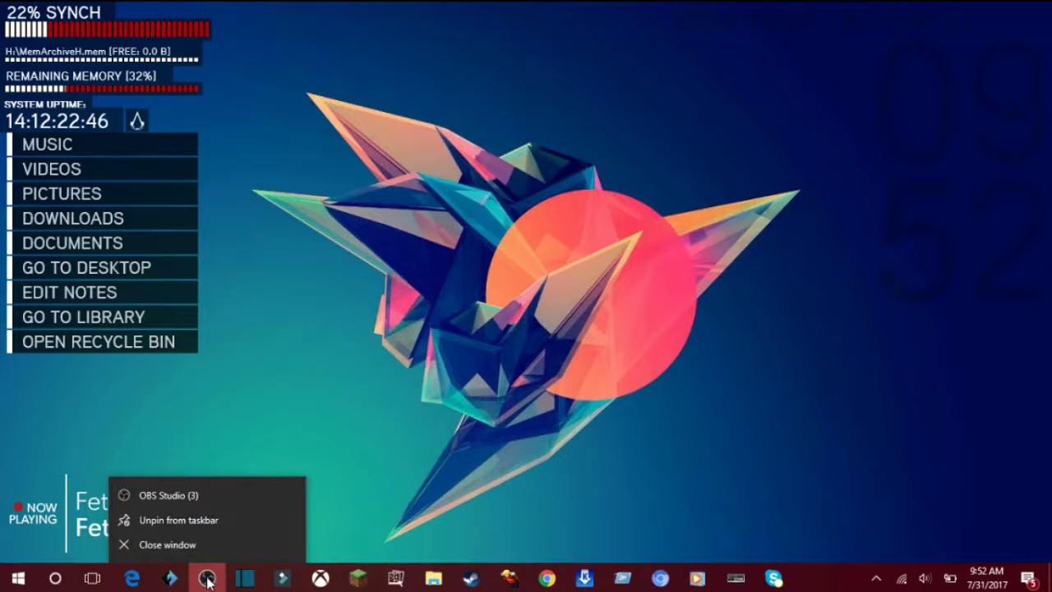
pyautogui.click(234, 494)
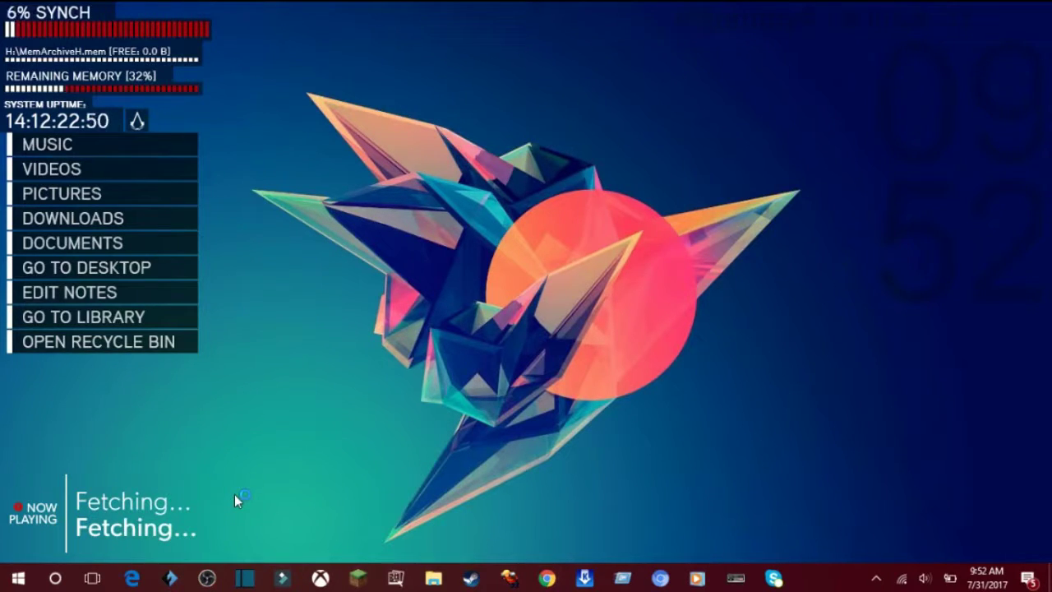
pyautogui.moveTo(235, 503)
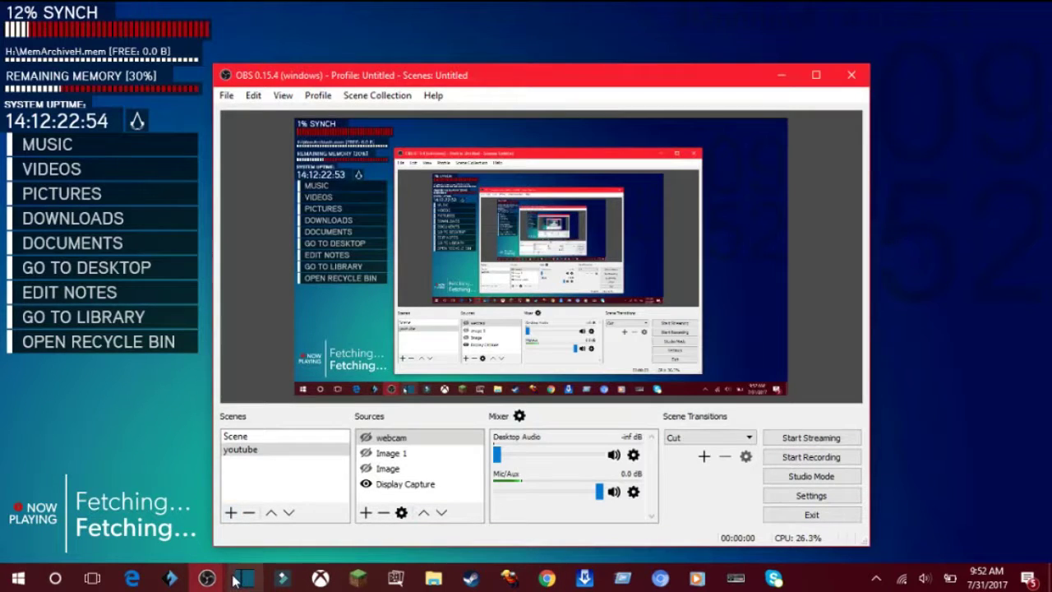
# Select then deselect the youtube sources and switch to the empty scene named Scene
pyautogui.moveTo(204, 585)
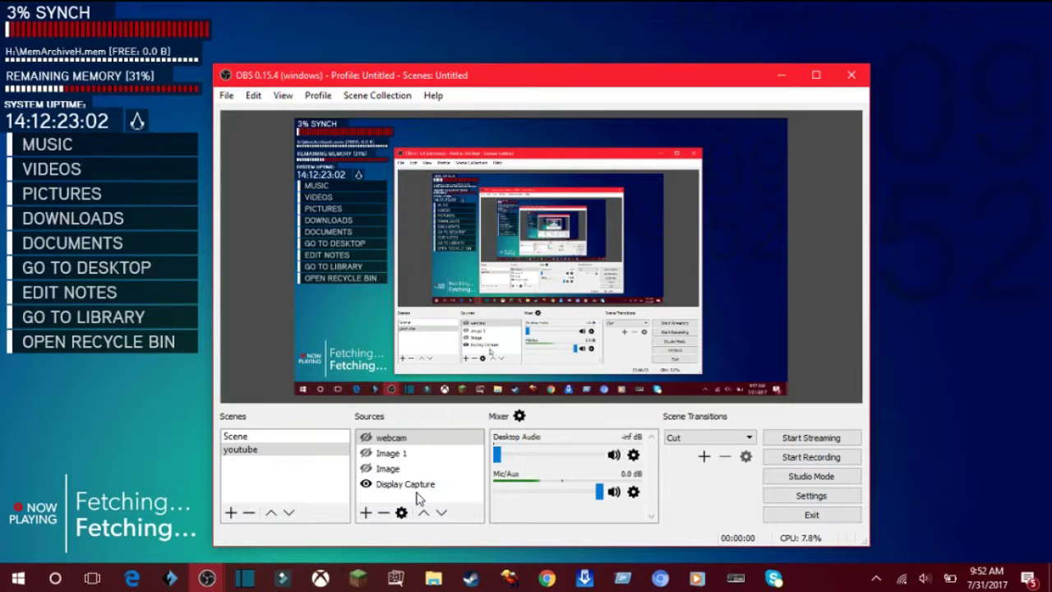
pyautogui.click(445, 453)
pyautogui.keyDown('ctrl'); pyautogui.click(442, 438); pyautogui.keyUp('ctrl')
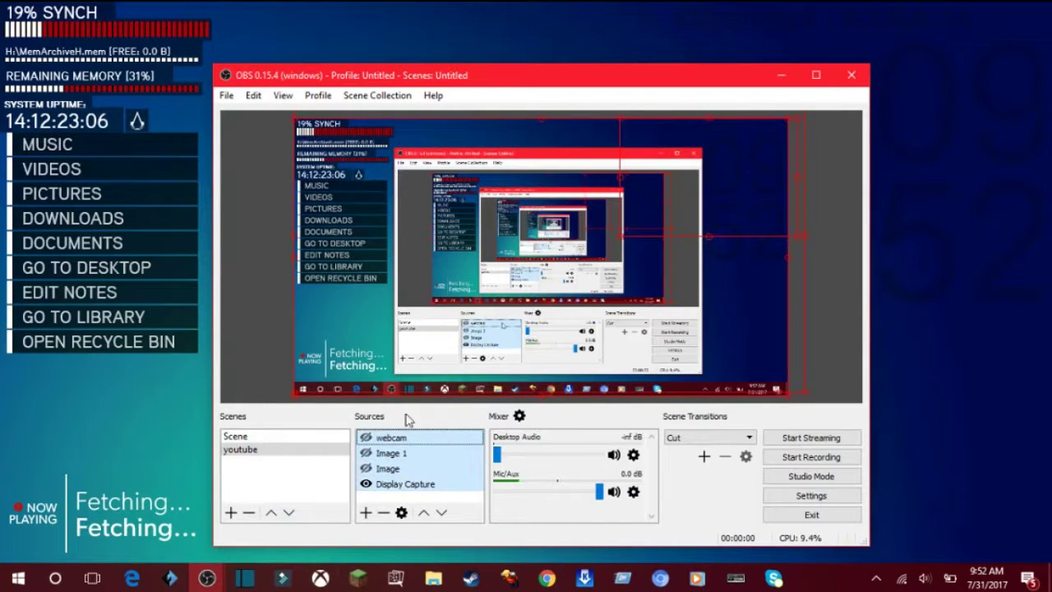
pyautogui.click(389, 498)
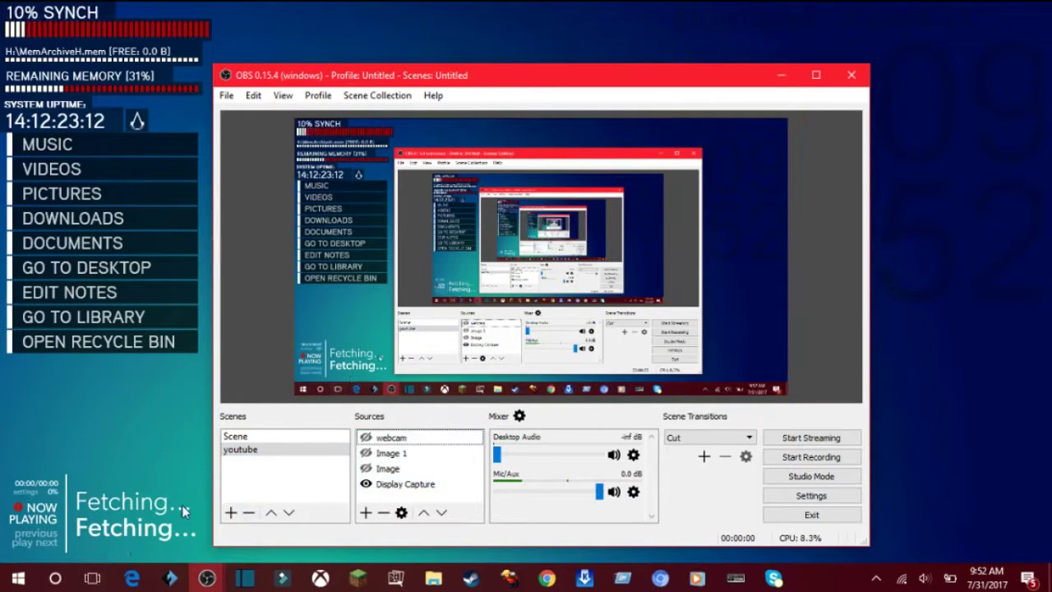
pyautogui.click(304, 439)
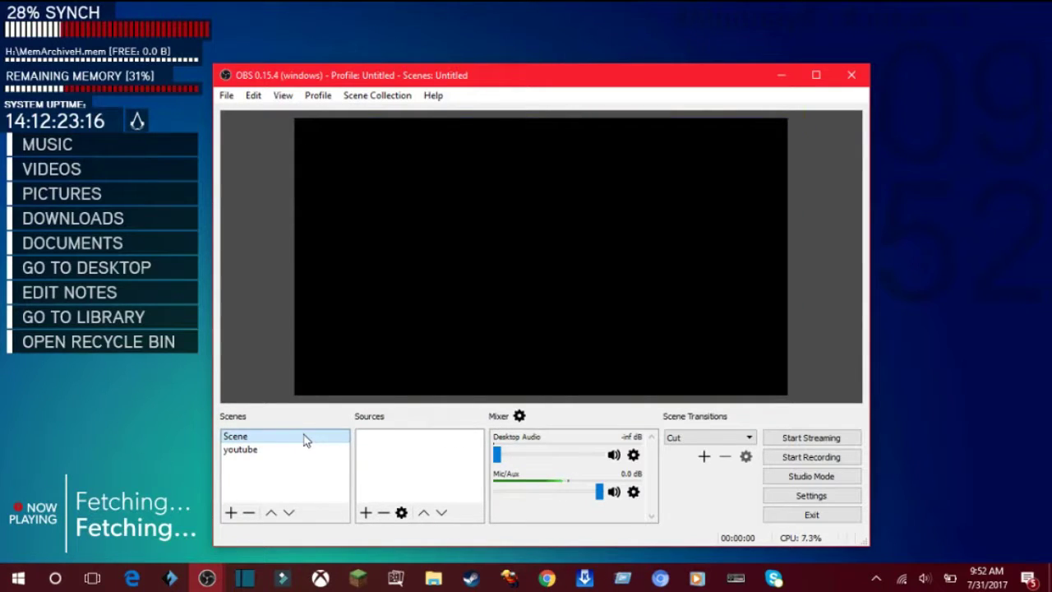
# Make the youtube scene active again in the Scenes list
pyautogui.click(297, 457)
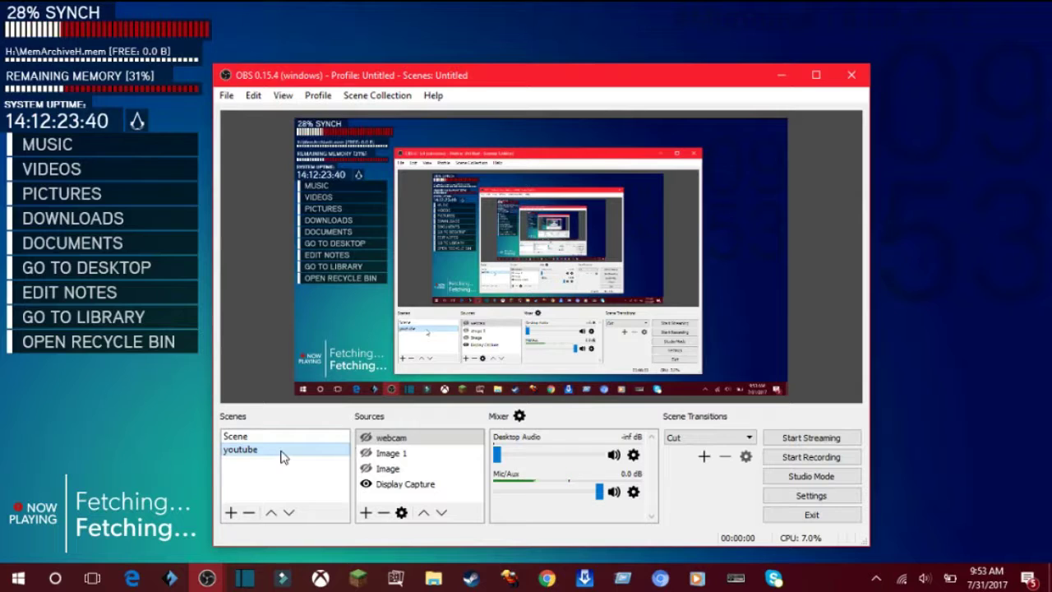
# Toggle visibility of Image 1, Image and Display Capture, leaving webcam shown
pyautogui.click(427, 441)
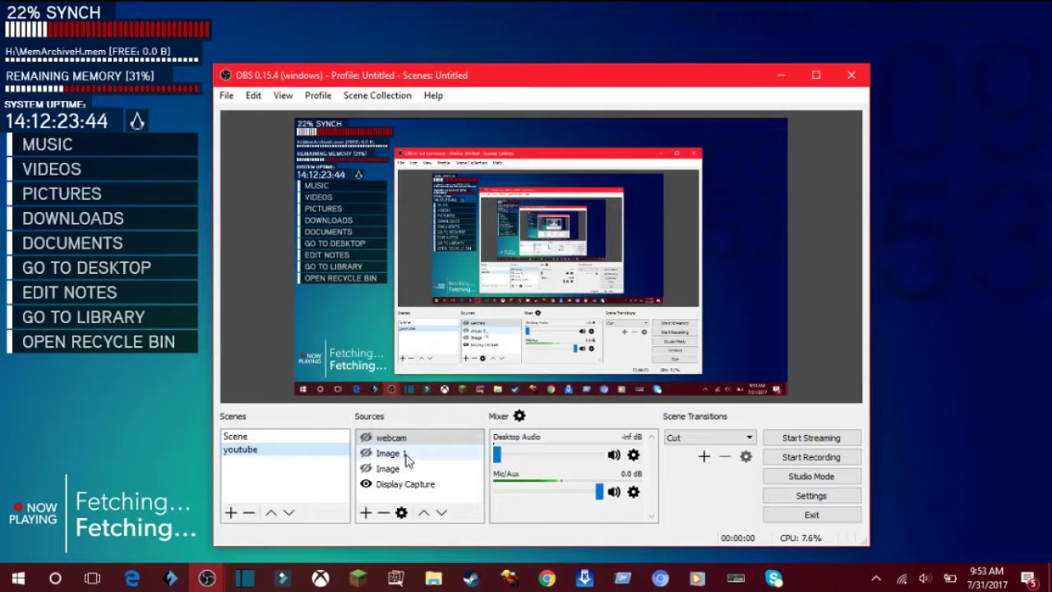
pyautogui.click(405, 455)
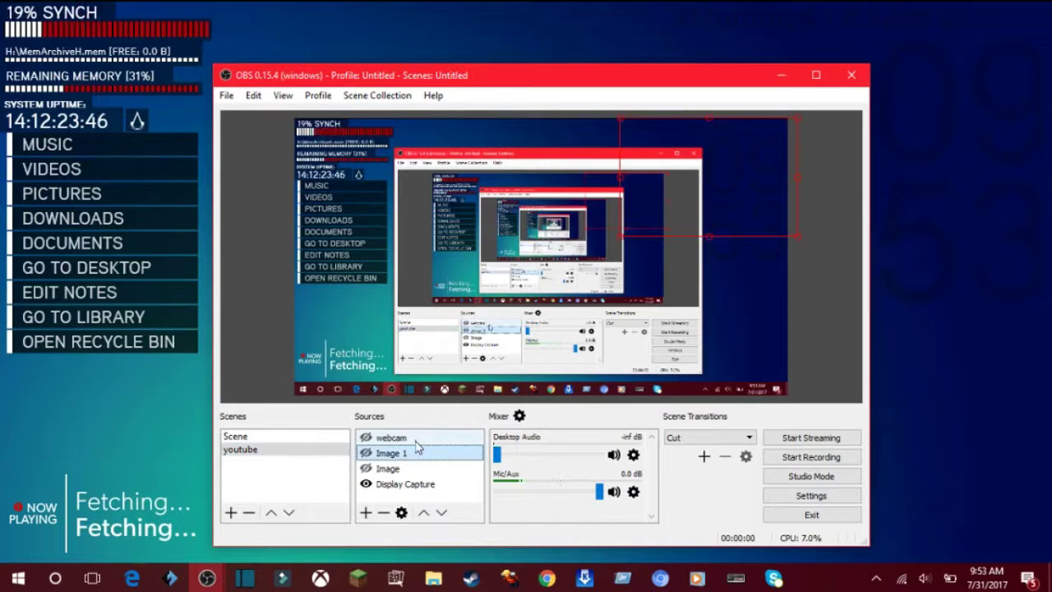
pyautogui.click(366, 453)
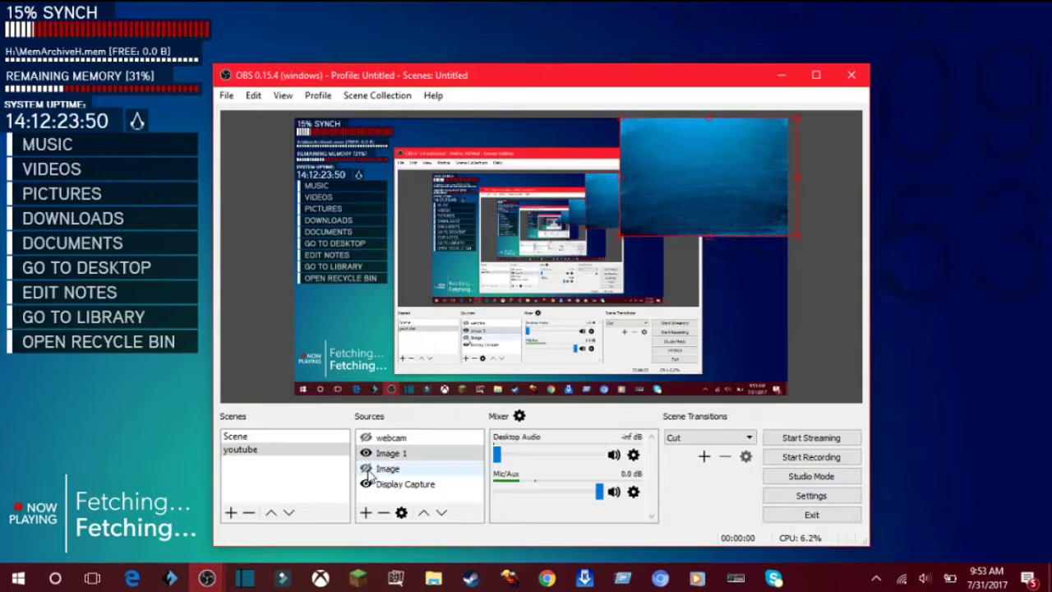
pyautogui.click(366, 469)
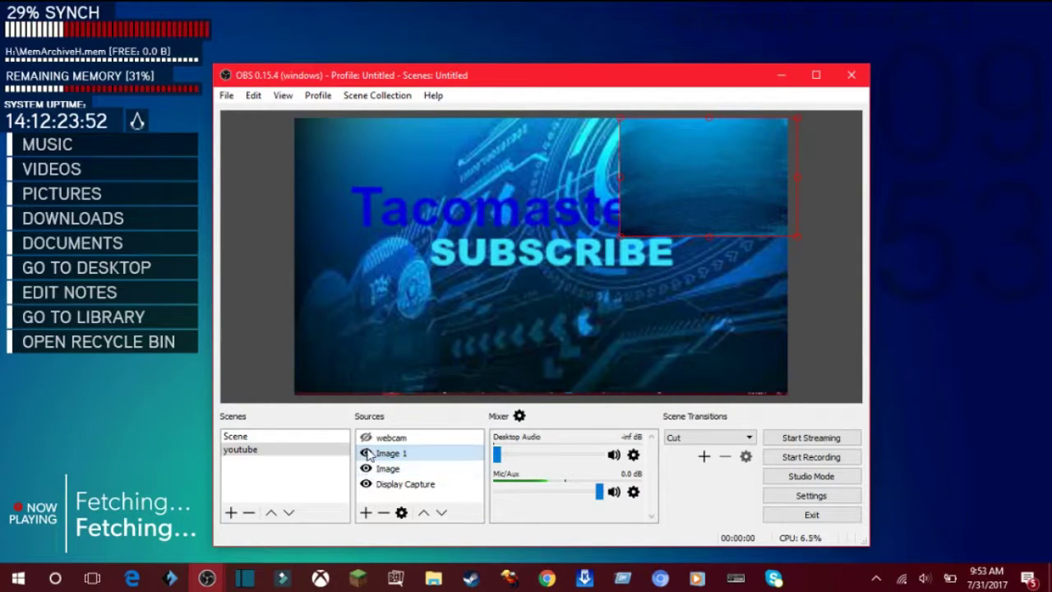
pyautogui.click(365, 454)
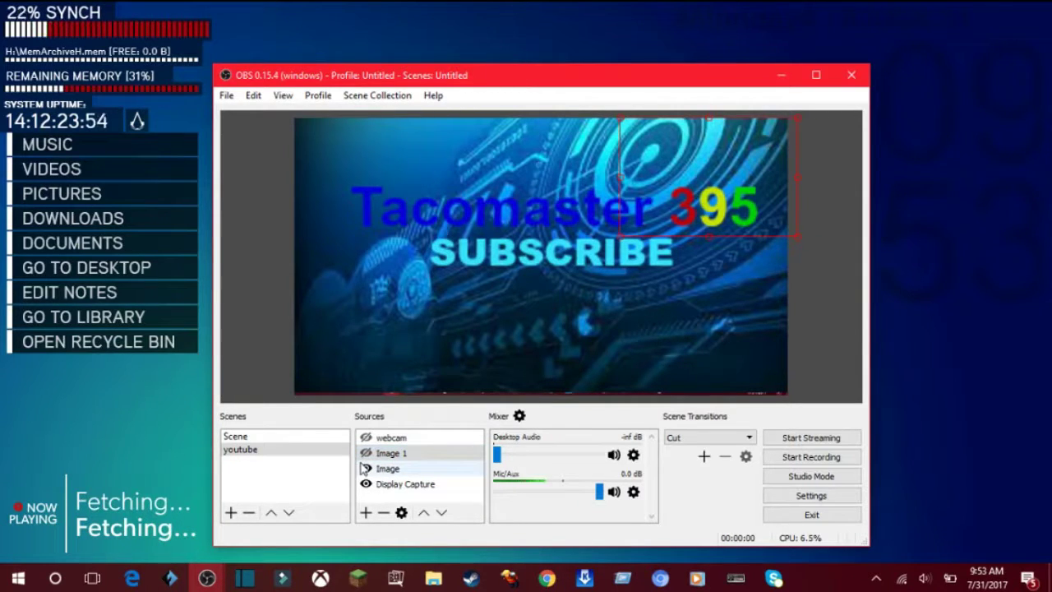
pyautogui.click(365, 468)
pyautogui.click(366, 484)
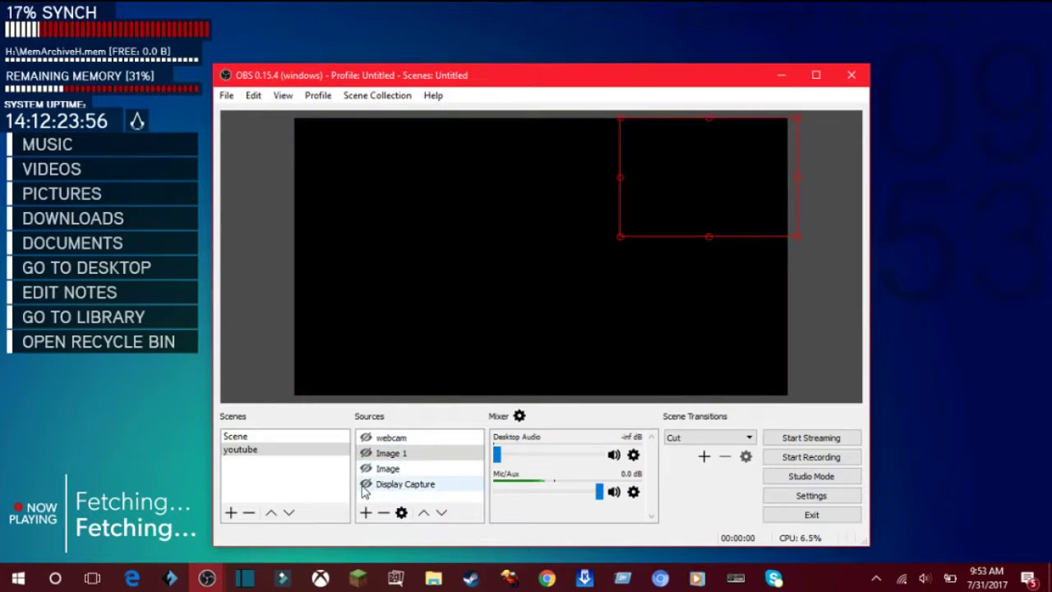
pyautogui.click(366, 484)
pyautogui.click(365, 437)
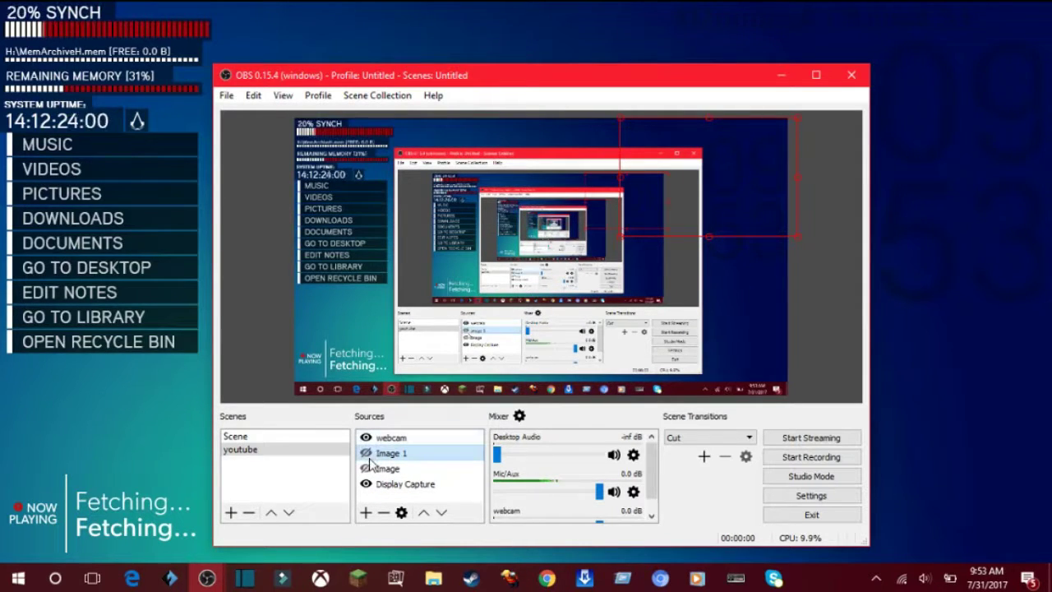
# Hide the webcam so only Display Capture shows, then toggle Studio Mode on and off
pyautogui.click(637, 277)
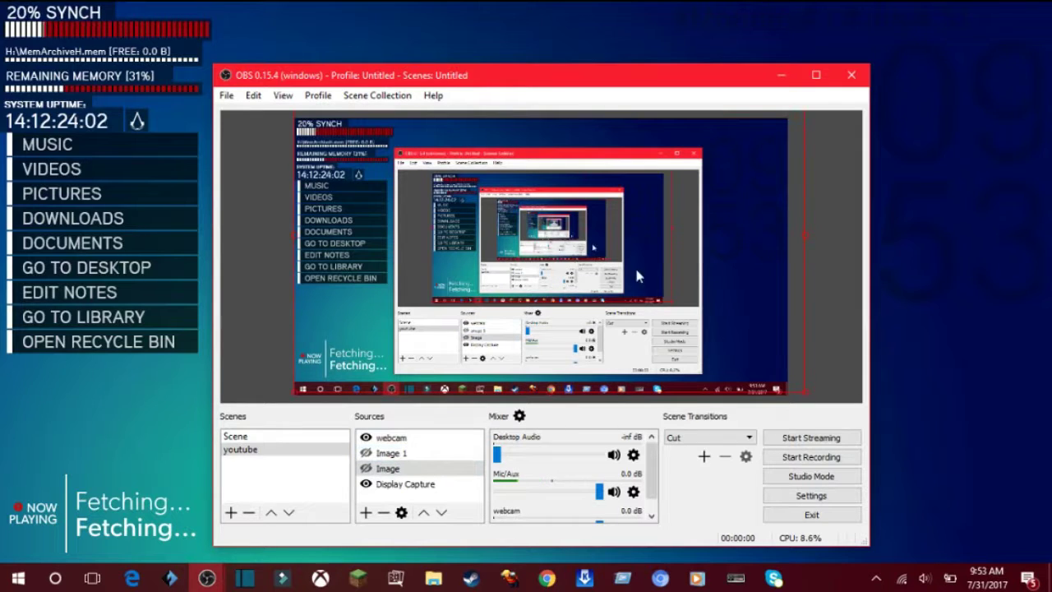
pyautogui.click(366, 438)
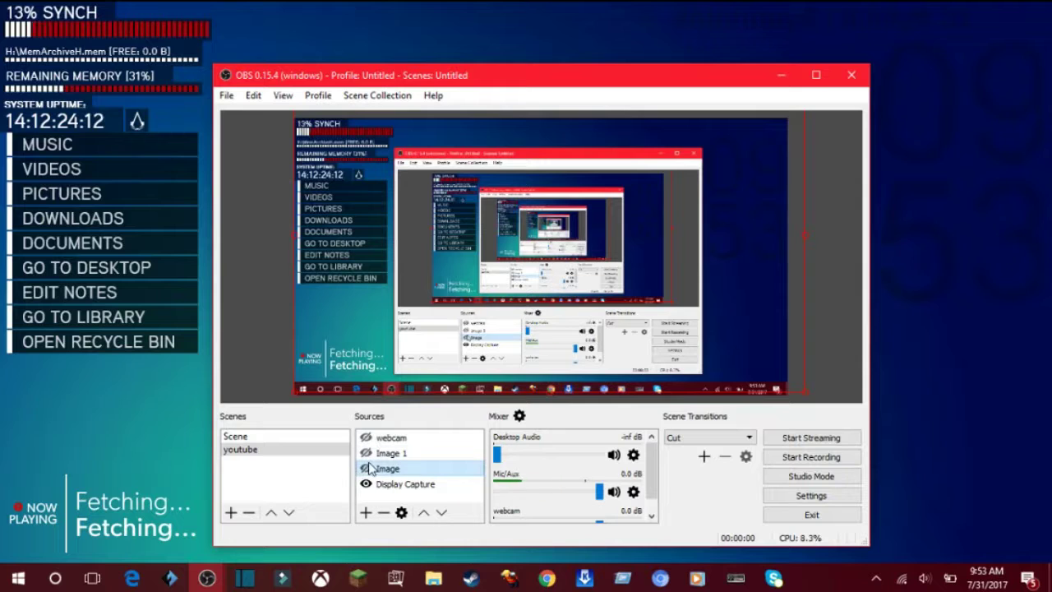
pyautogui.click(811, 475)
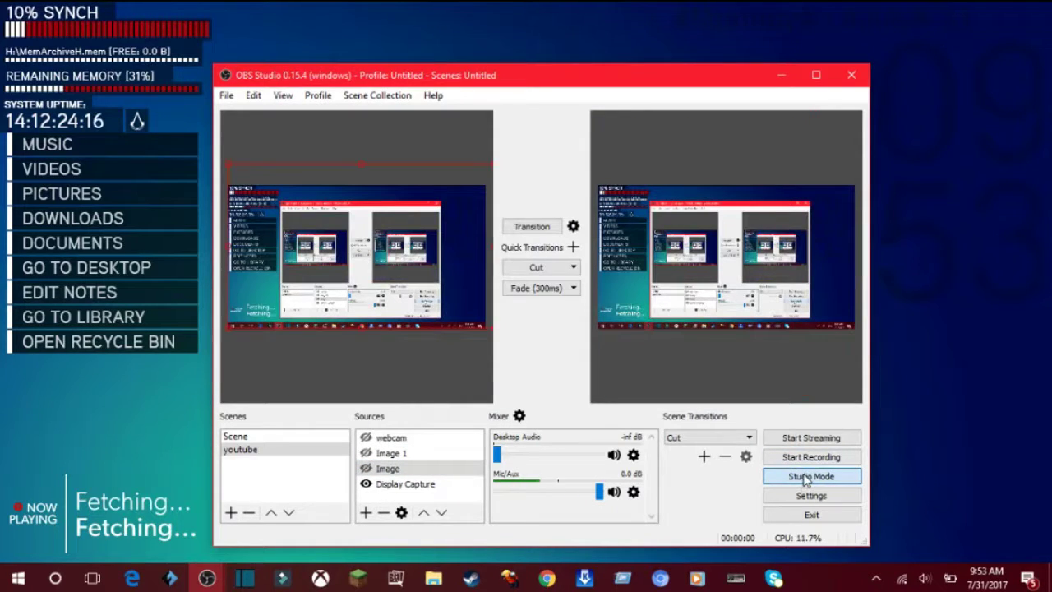
pyautogui.click(811, 477)
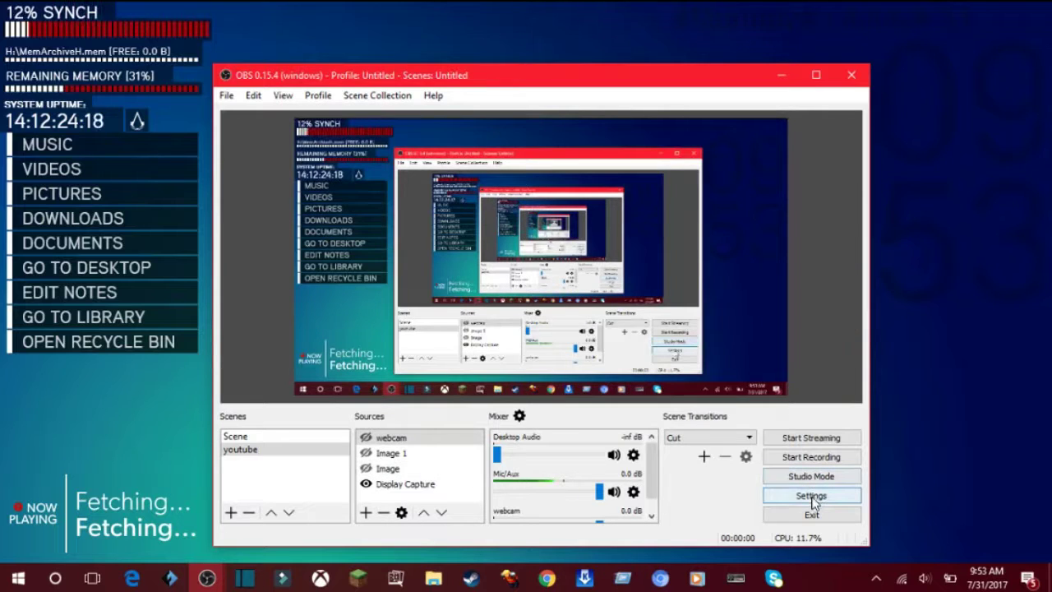
# Open Settings, switch the Theme to Dark, then set it back to Default
pyautogui.click(812, 497)
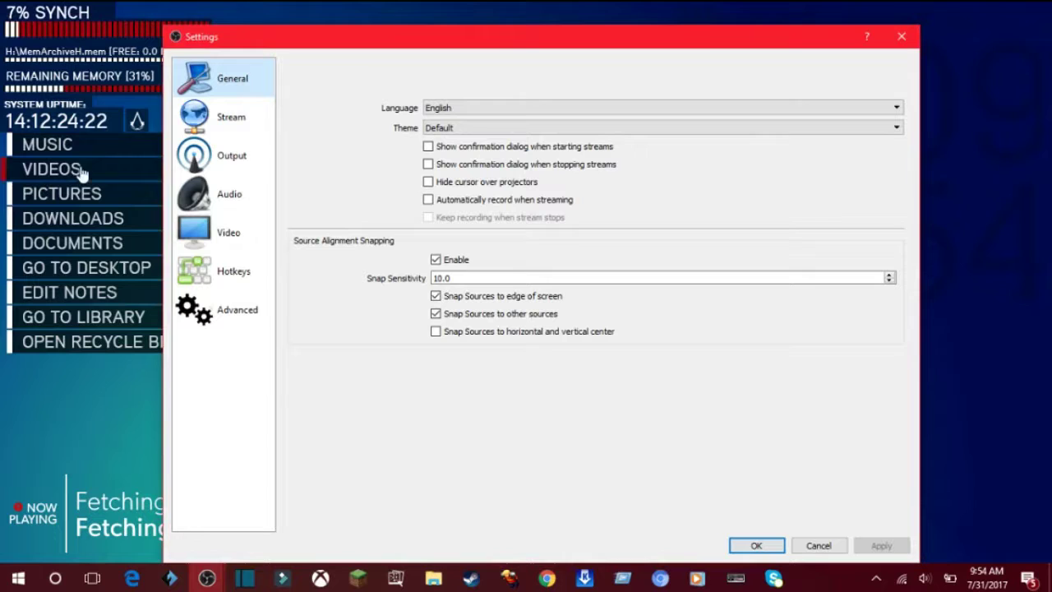
pyautogui.click(485, 128)
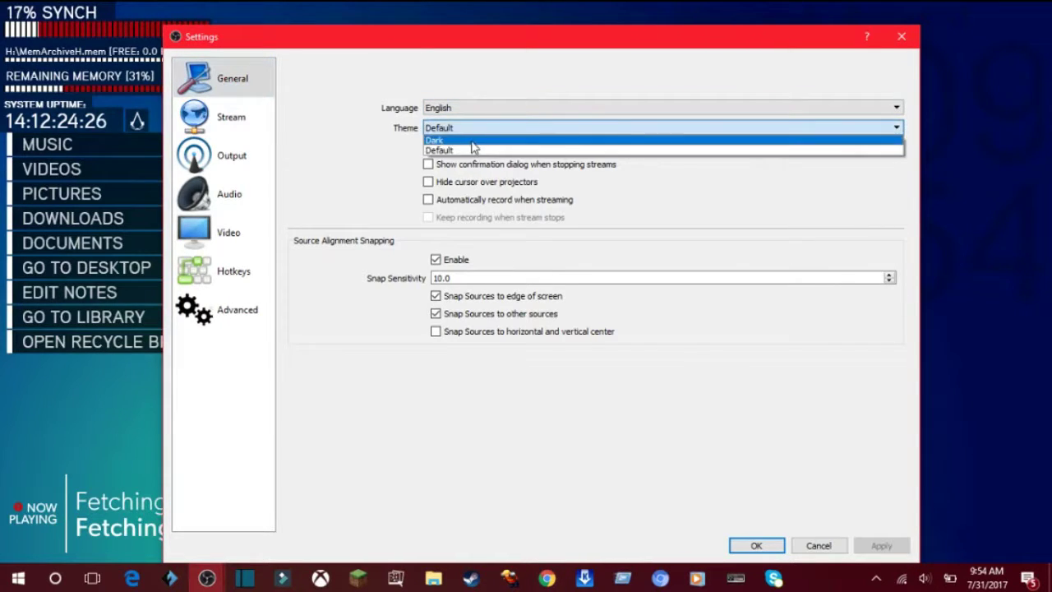
pyautogui.click(472, 147)
pyautogui.scroll(1, 474, 132)
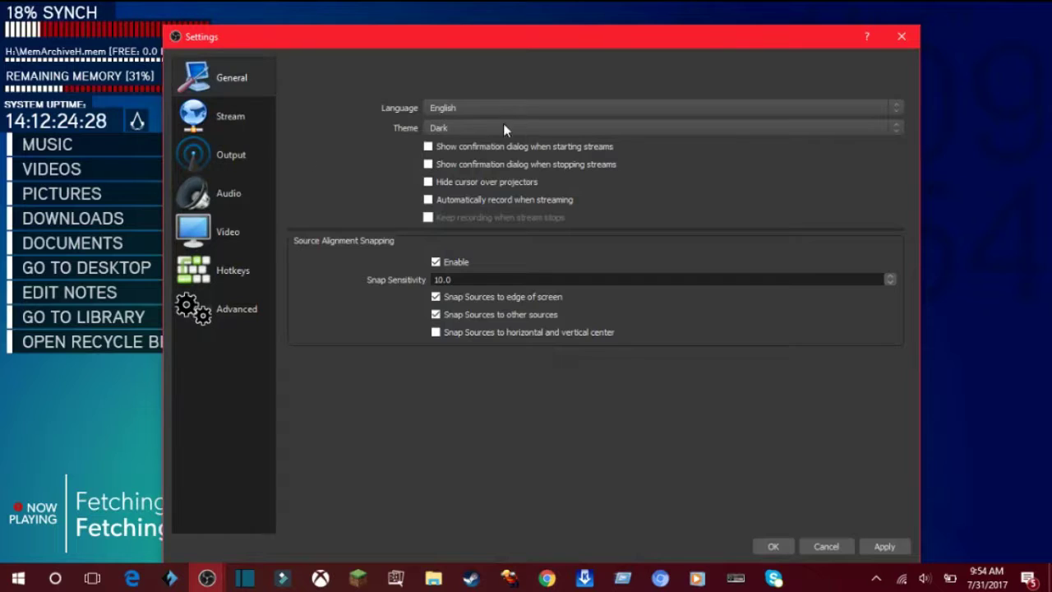
pyautogui.click(497, 128)
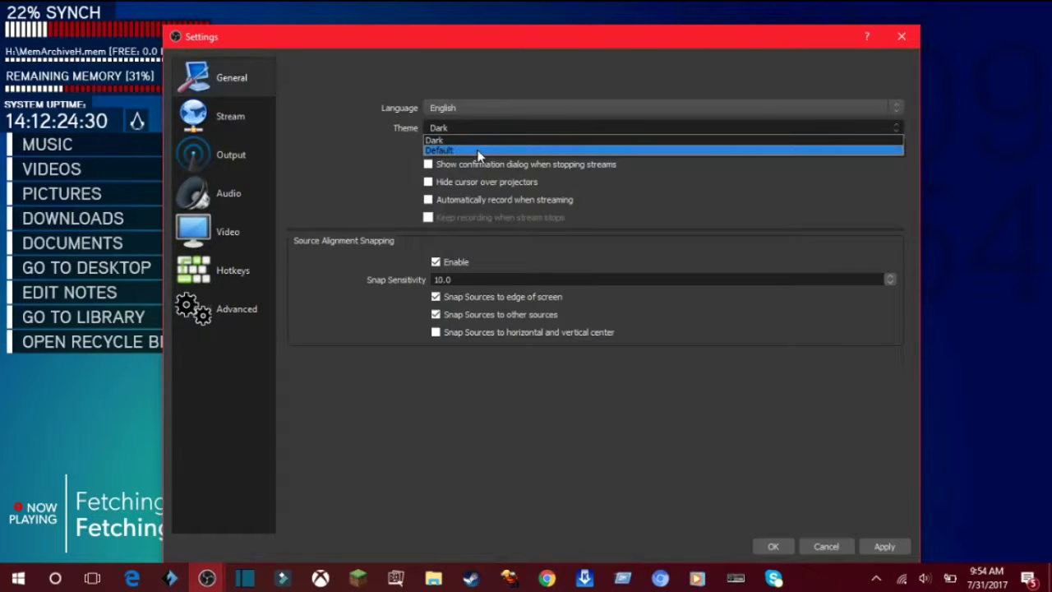
pyautogui.click(477, 151)
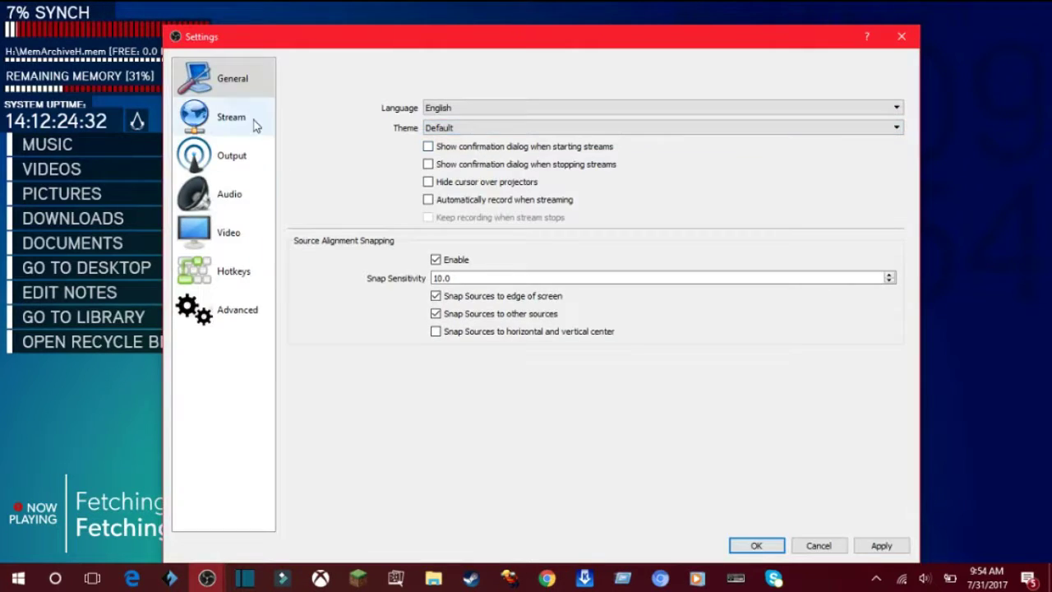
# On the Stream page, keep Streaming Services, choose YouTube / YouTube Gaming and tick Show all services
pyautogui.click(220, 122)
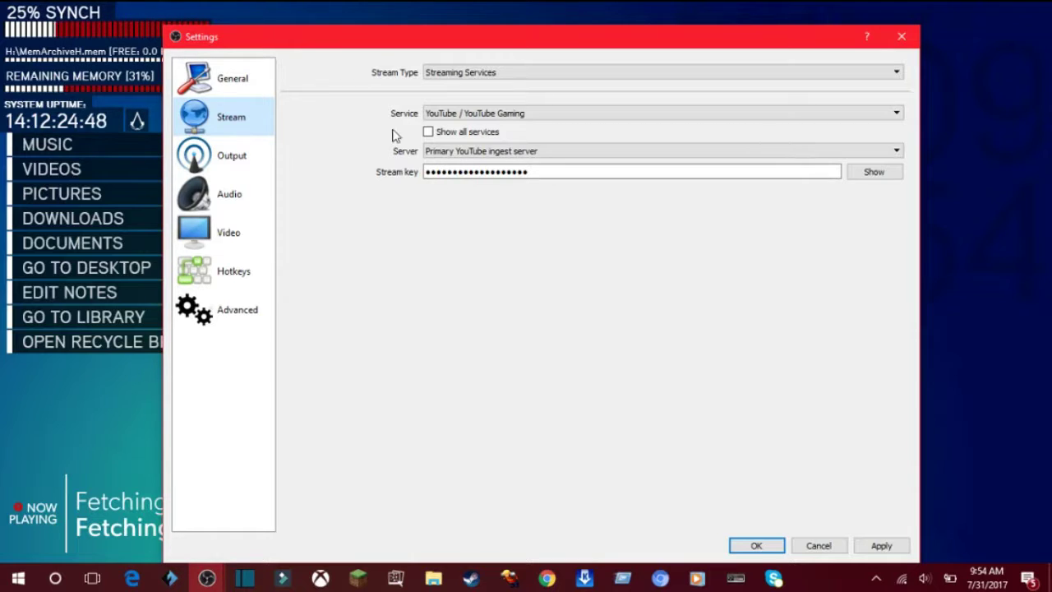
pyautogui.click(503, 74)
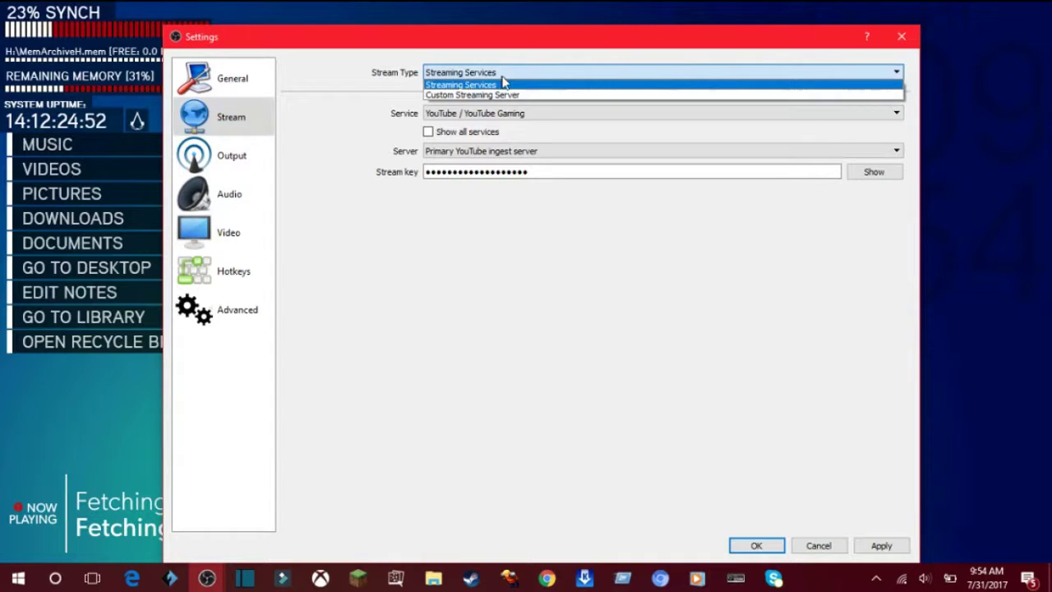
pyautogui.click(507, 84)
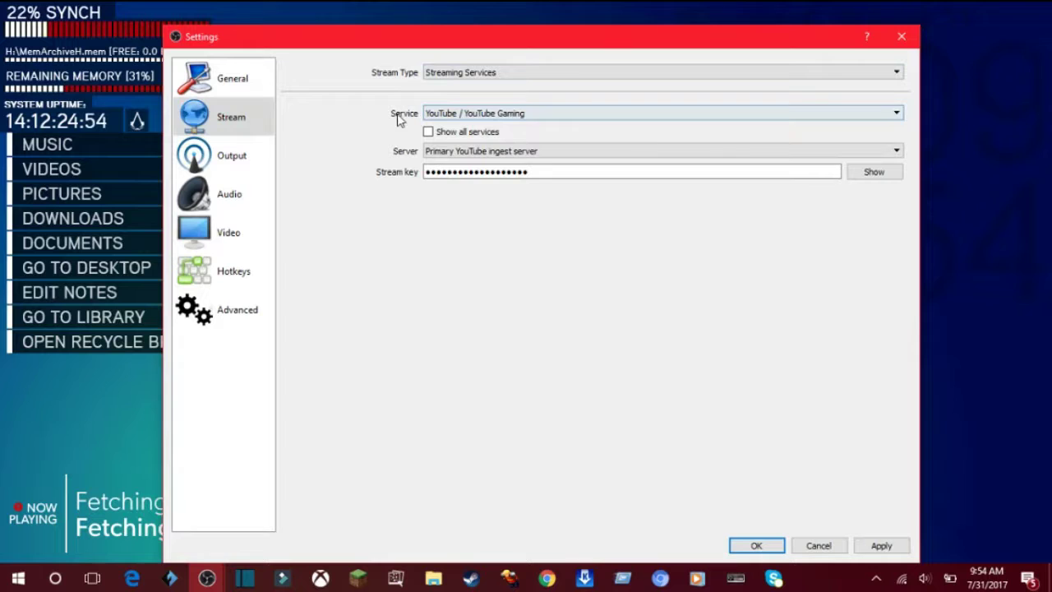
pyautogui.click(469, 118)
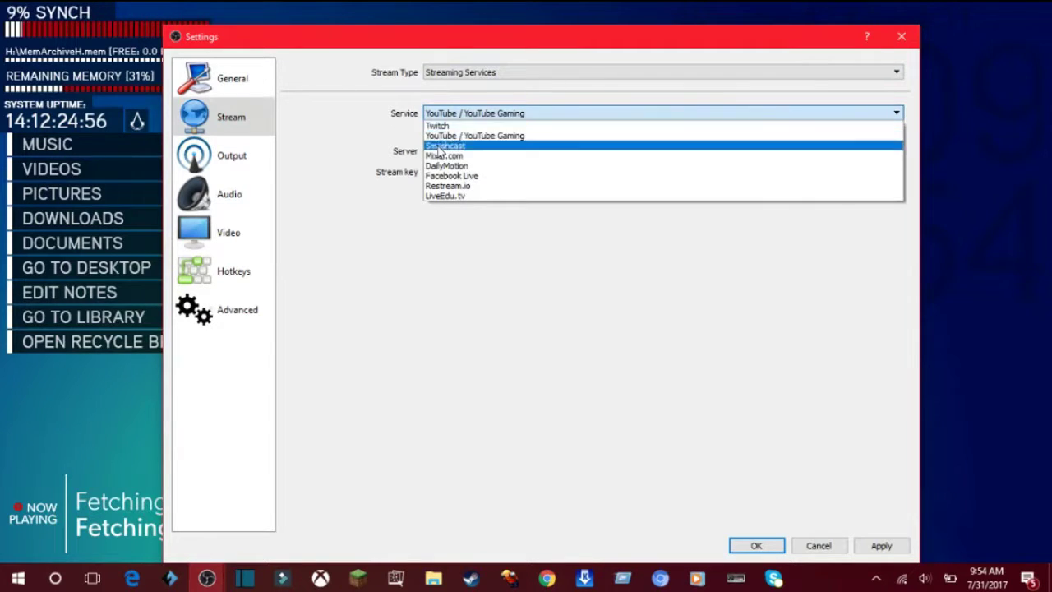
pyautogui.click(470, 136)
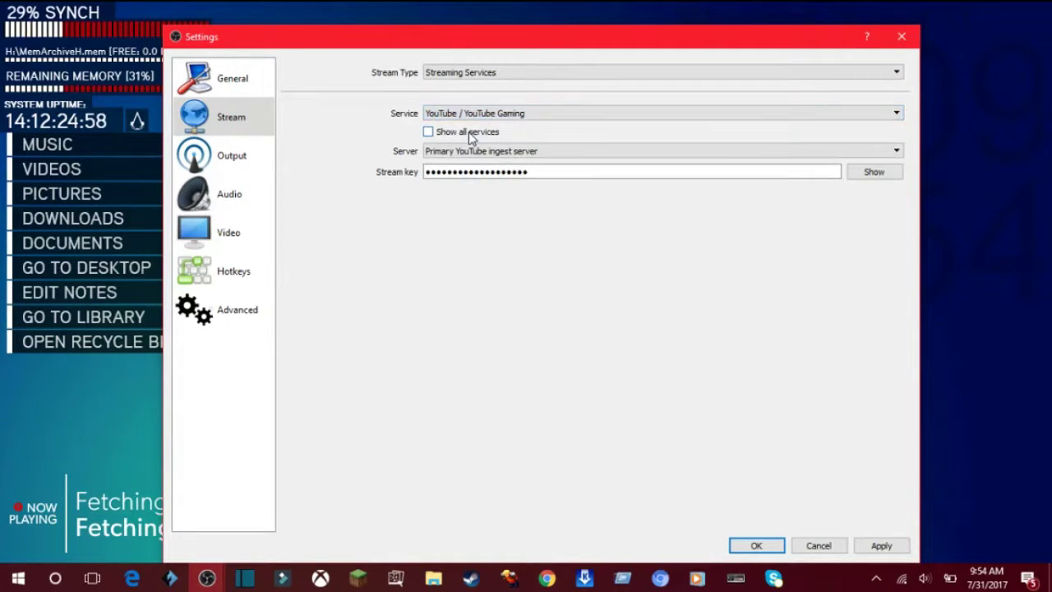
pyautogui.click(427, 133)
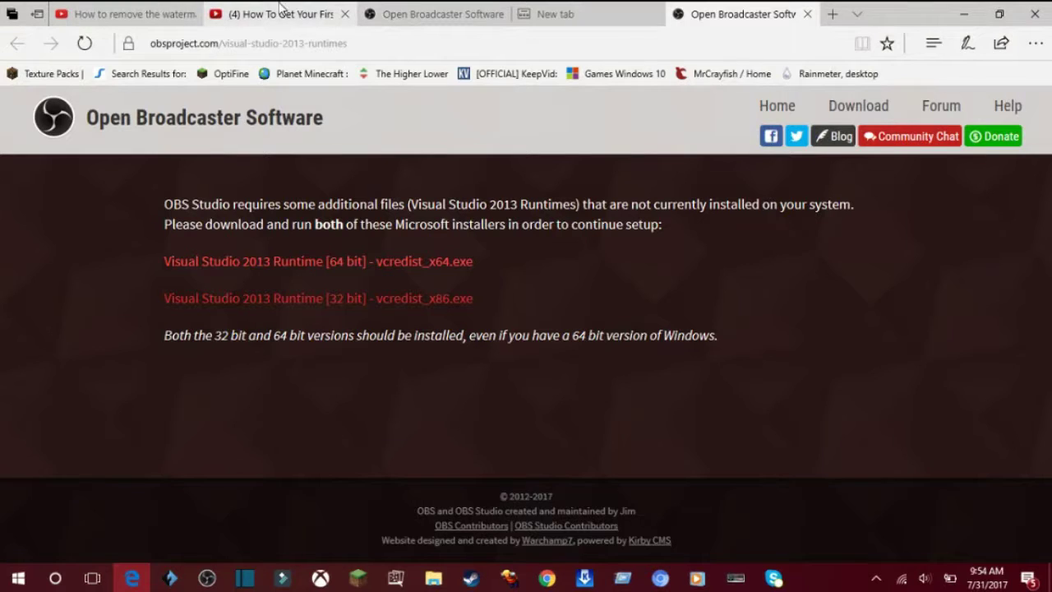
# From a new Edge tab, open the channel's YouTube Videos page, then Creator Studio's Live Streaming dashboard
pyautogui.click(600, 16)
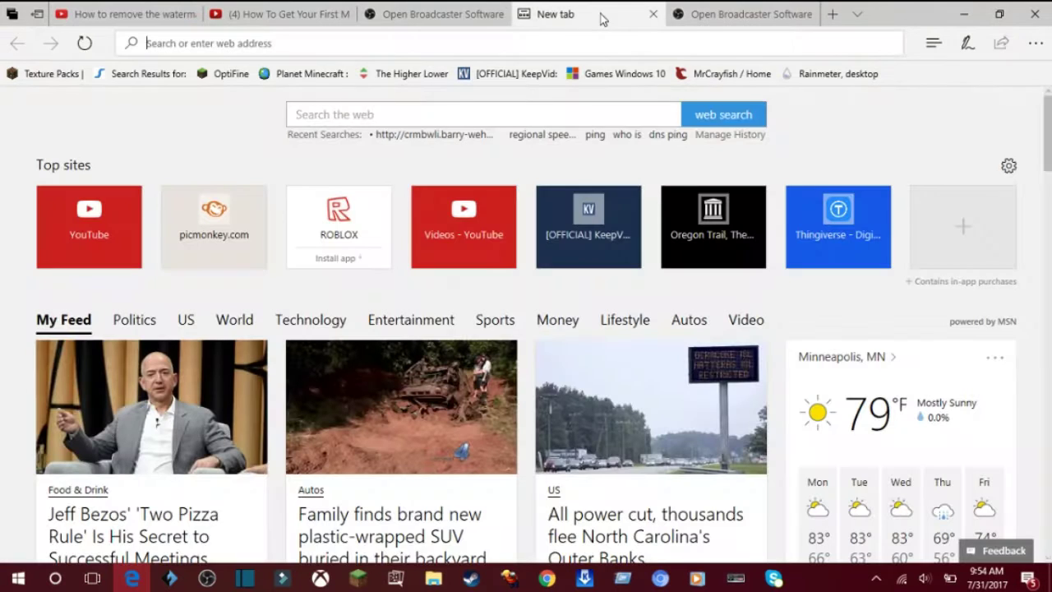
pyautogui.click(502, 227)
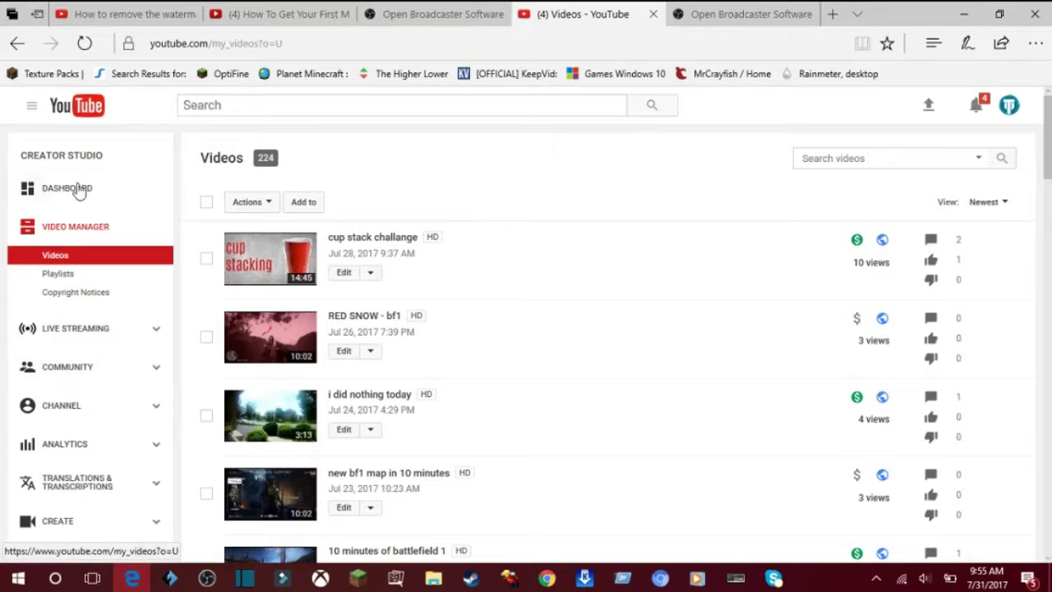
pyautogui.click(135, 340)
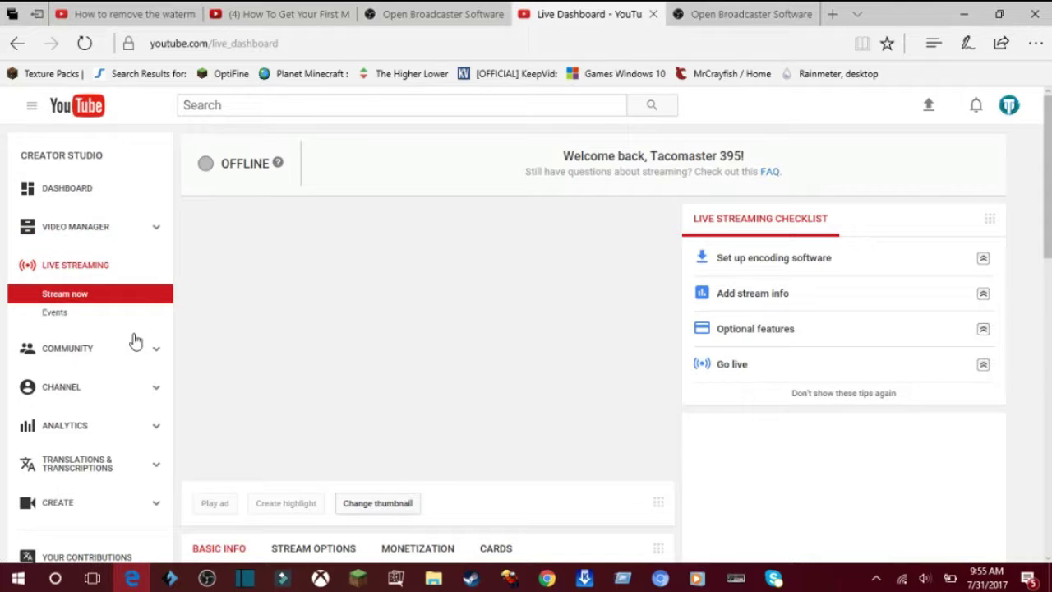
# In Encoder Setup, reveal the stream key, hide it again, and minimize Edge back to OBS
pyautogui.scroll(-5, 446, 458)
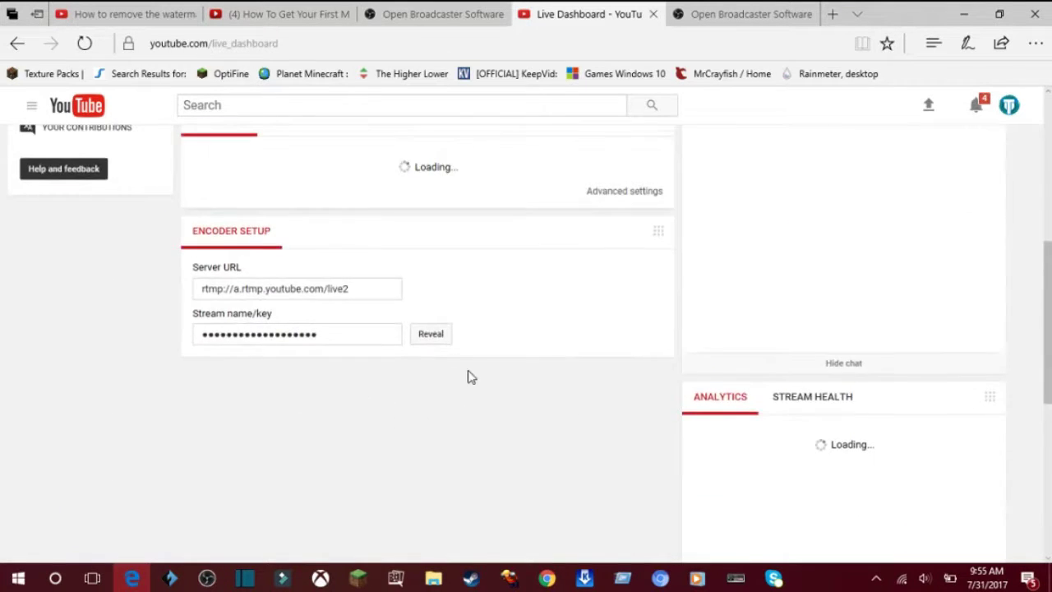
pyautogui.scroll(3, 509, 380)
pyautogui.scroll(-2, 551, 382)
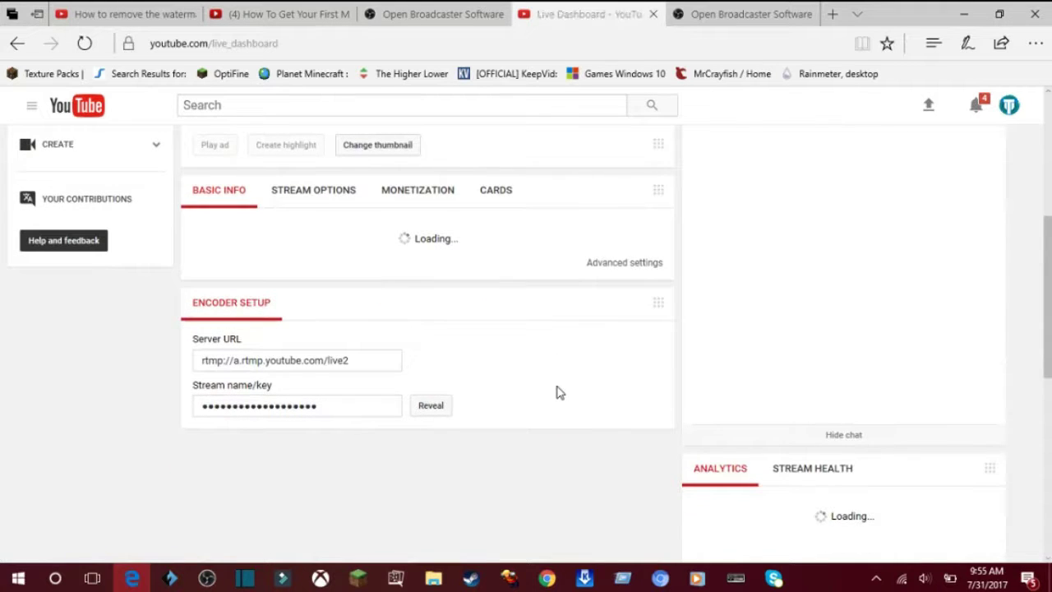
pyautogui.scroll(5, 551, 378)
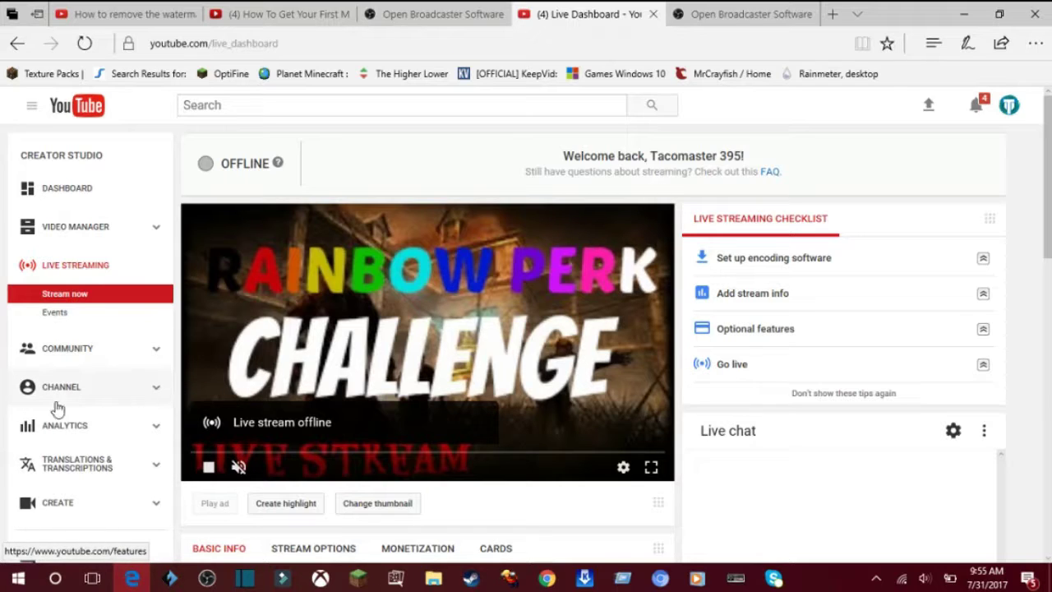
pyautogui.scroll(-3, 643, 484)
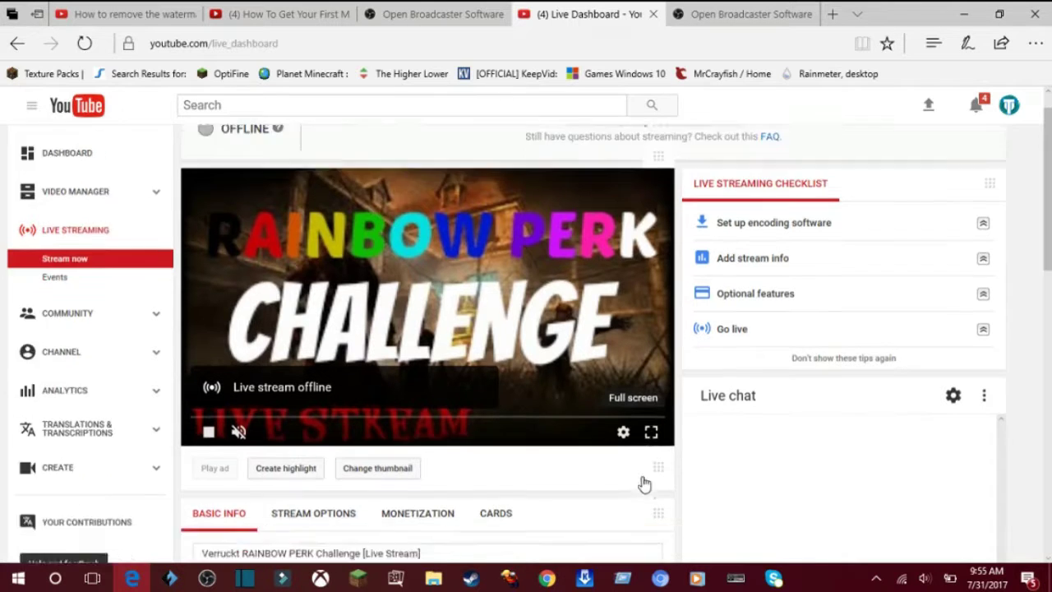
pyautogui.scroll(3, 642, 482)
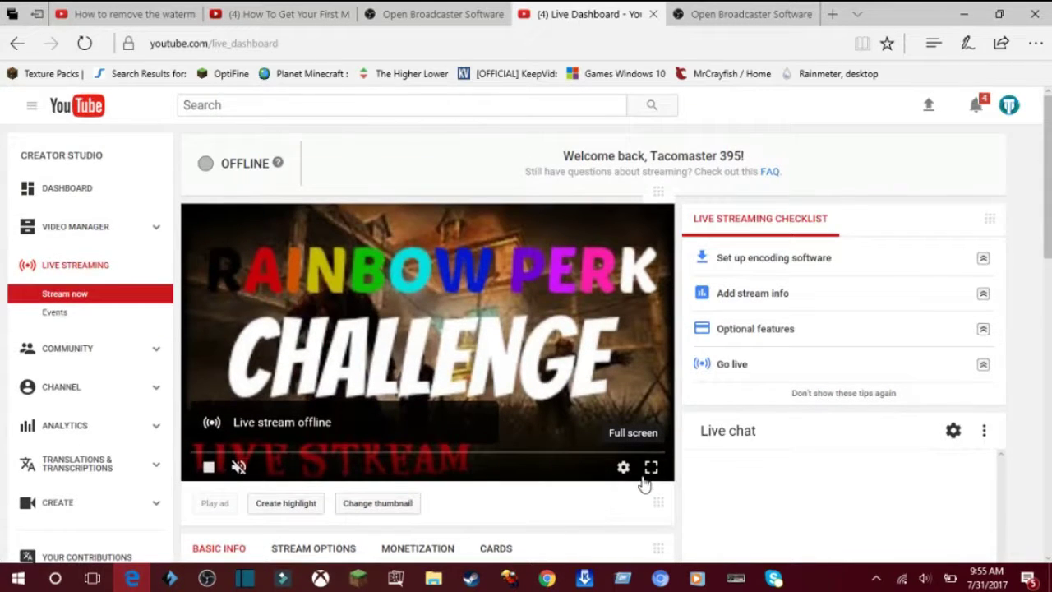
pyautogui.scroll(-6, 644, 484)
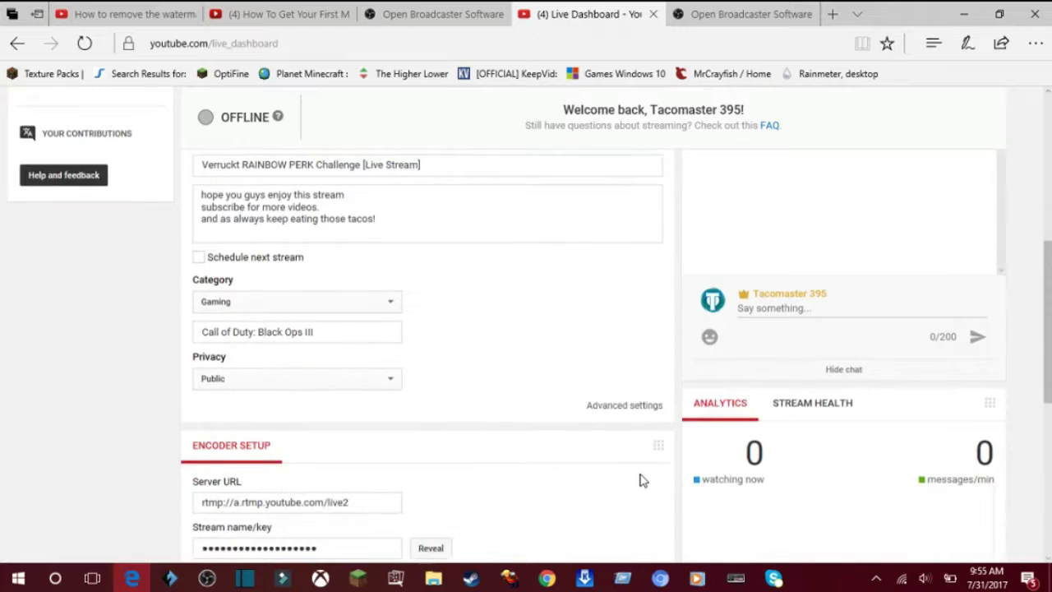
pyautogui.scroll(-2, 588, 450)
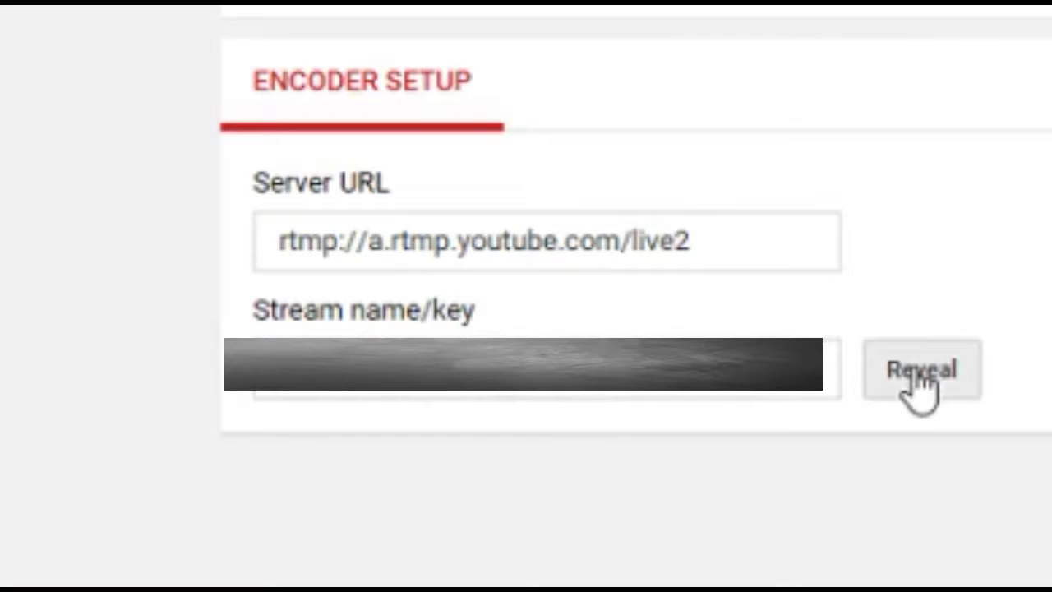
pyautogui.click(428, 327)
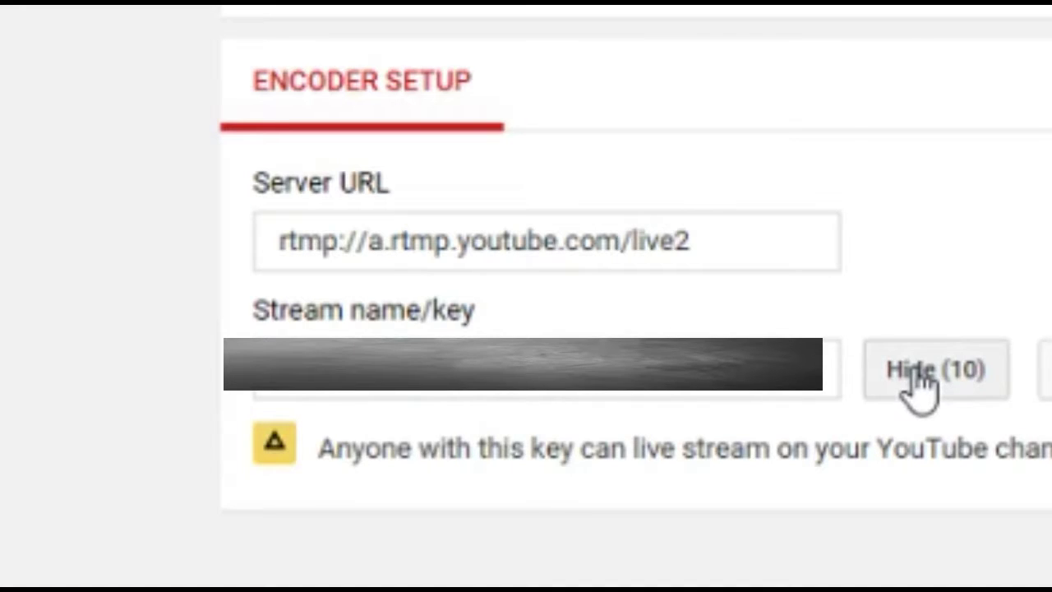
pyautogui.click(939, 380)
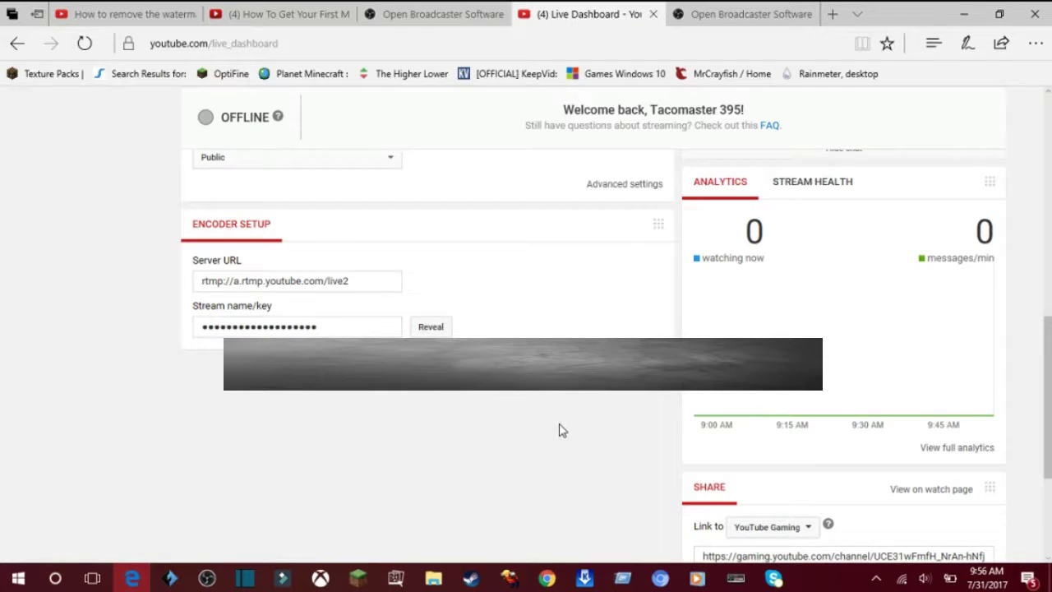
pyautogui.scroll(10, 558, 423)
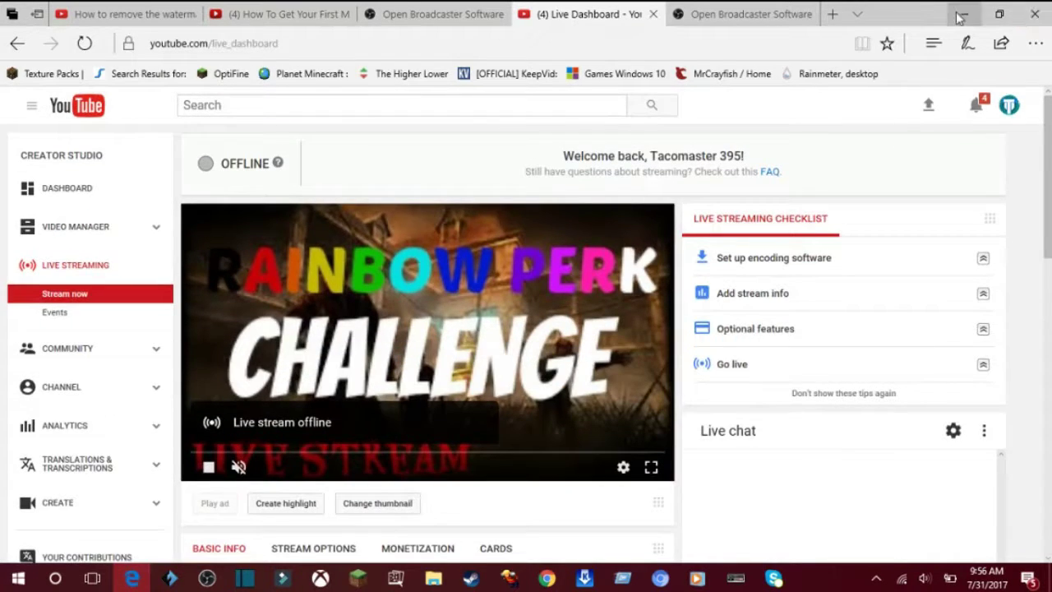
pyautogui.click(960, 19)
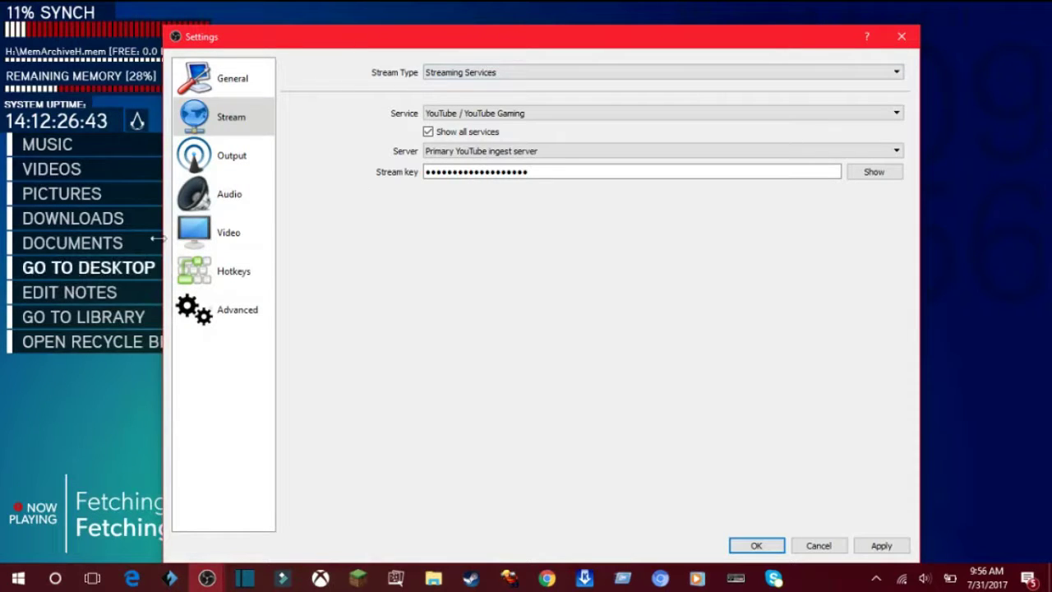
# Browse the Output, Audio and Video settings pages, ending on the Hotkeys page
pyautogui.click(258, 149)
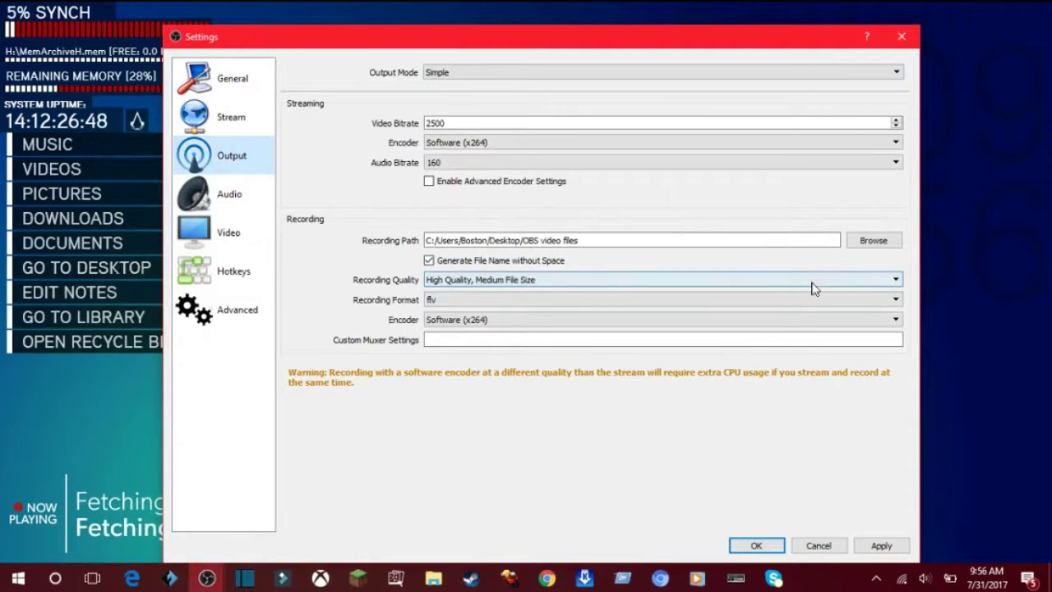
pyautogui.click(231, 211)
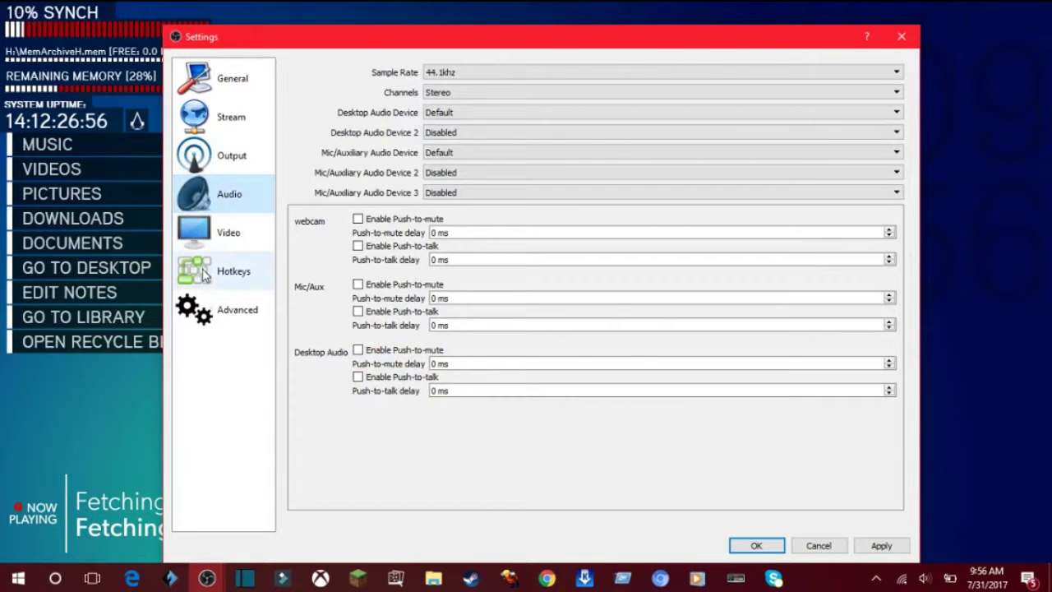
pyautogui.click(261, 247)
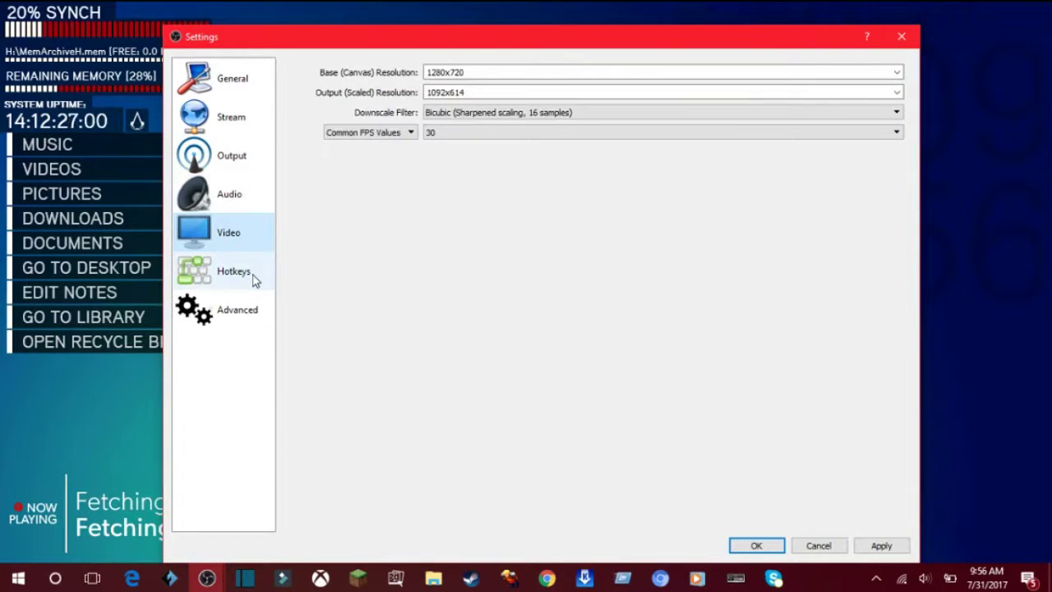
pyautogui.click(254, 280)
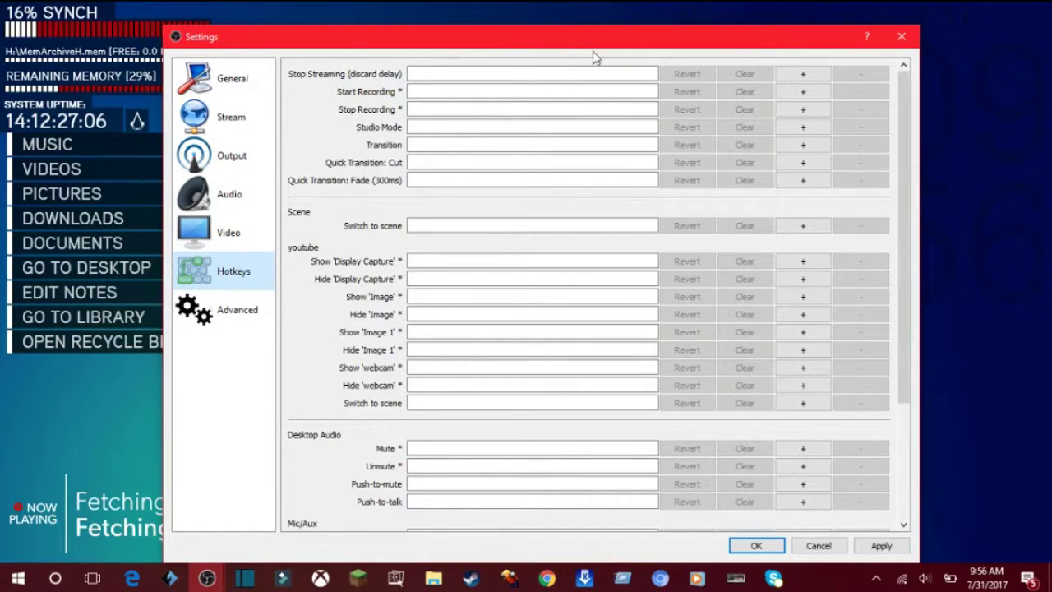
# Focus the Stop Streaming and Start Recording hotkey fields, then close Settings discarding changes
pyautogui.click(498, 72)
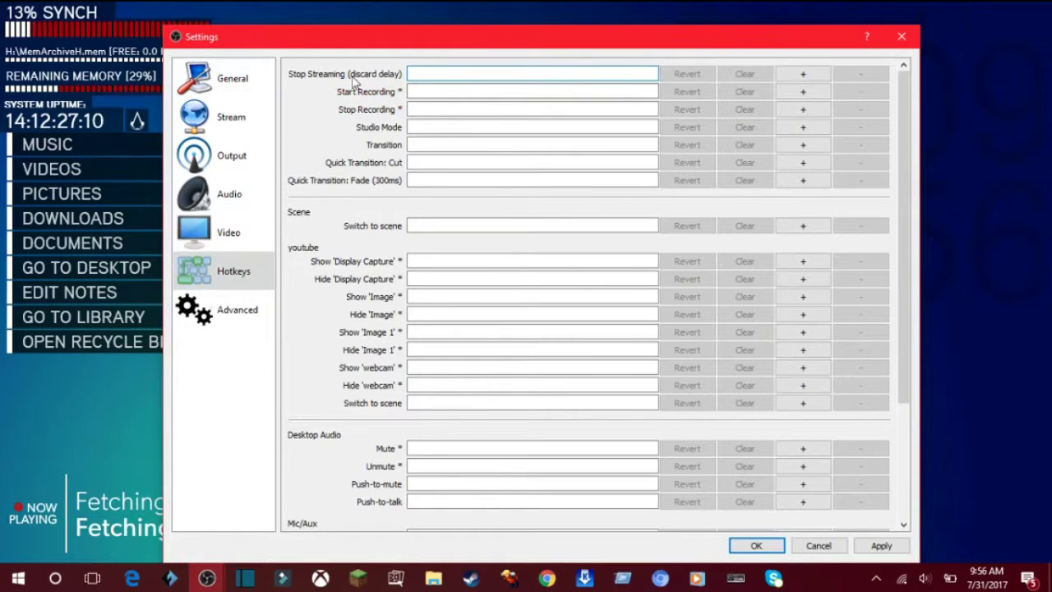
pyautogui.click(423, 91)
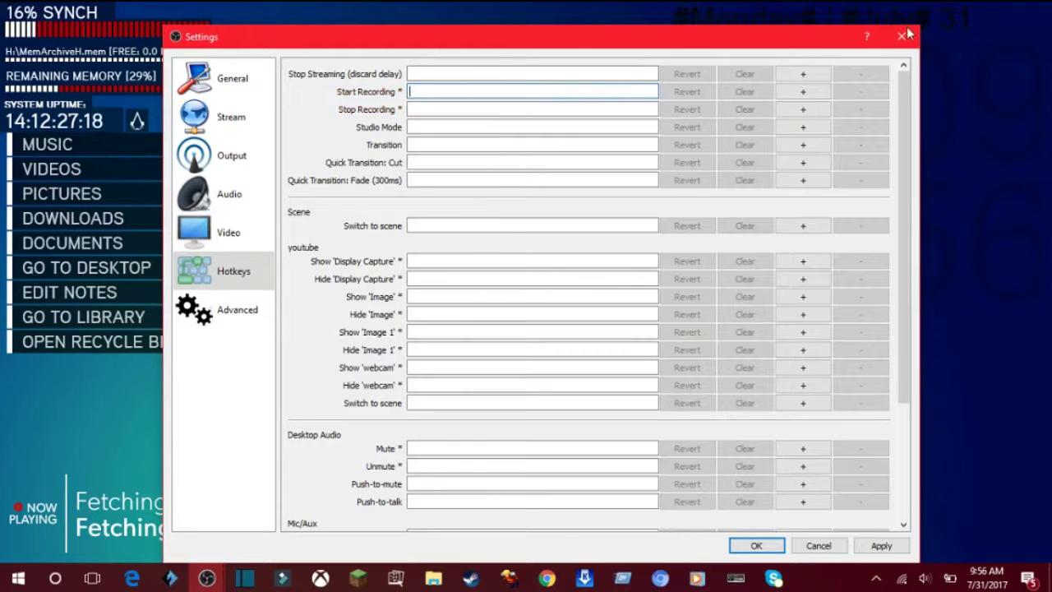
pyautogui.press('Escape')
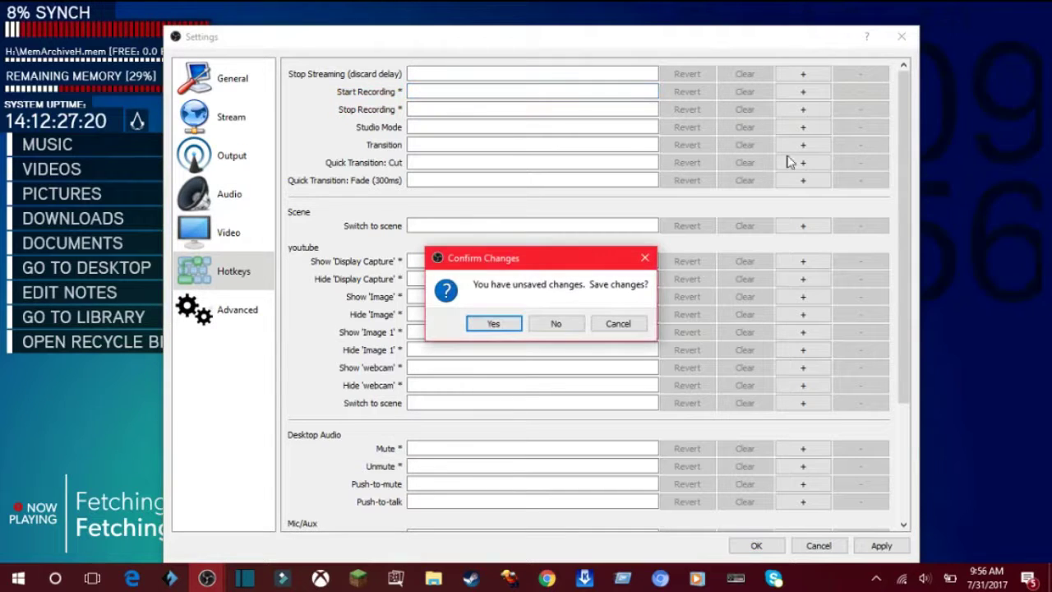
pyautogui.click(555, 325)
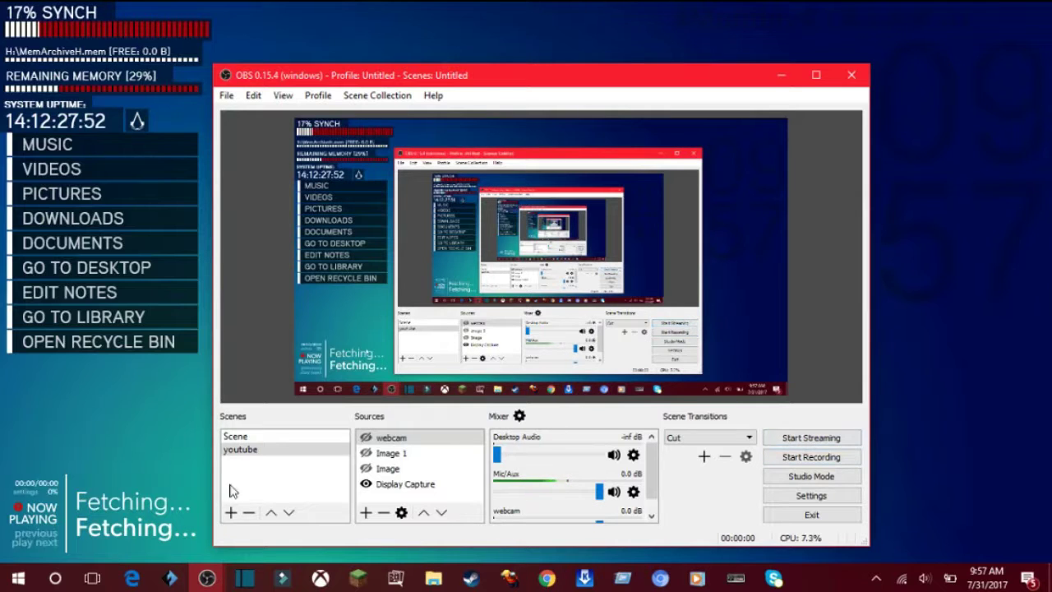
# In Advanced settings, keep Process Priority High and Bind to IP Default, then accept with OK
pyautogui.click(811, 496)
pyautogui.click(238, 312)
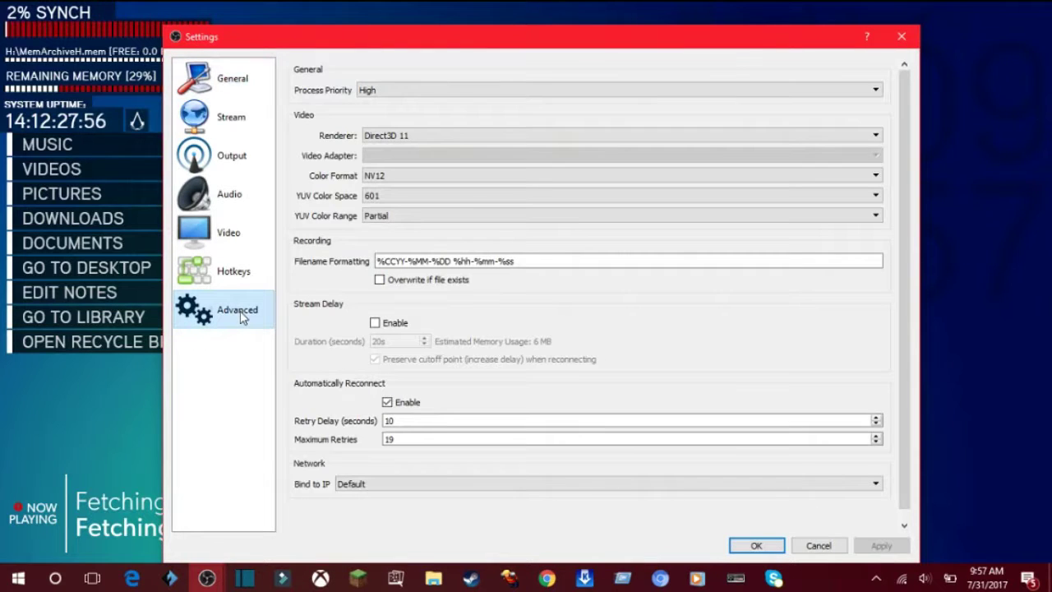
pyautogui.click(389, 92)
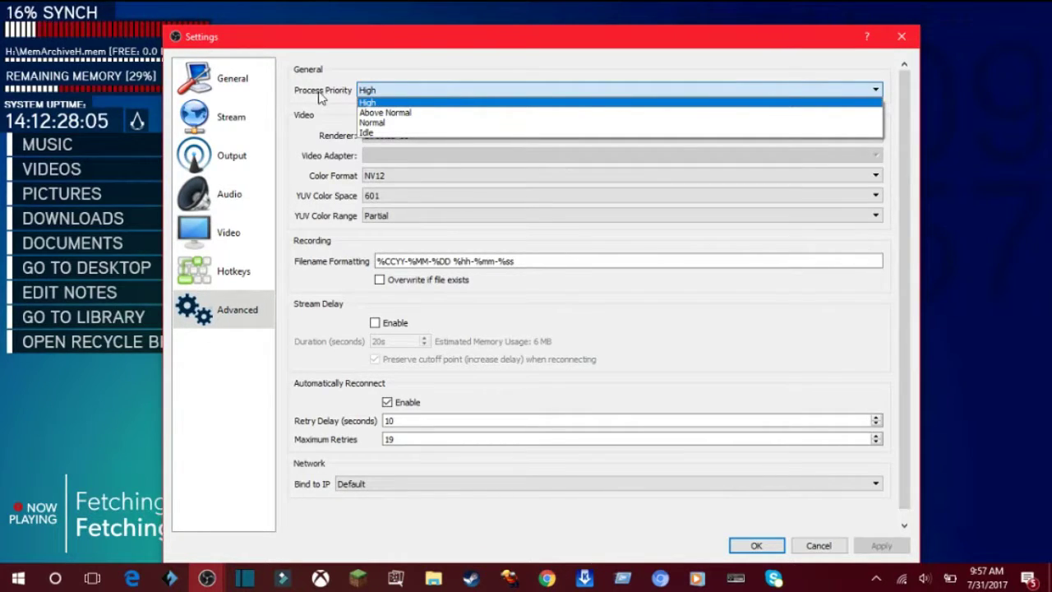
pyautogui.click(413, 92)
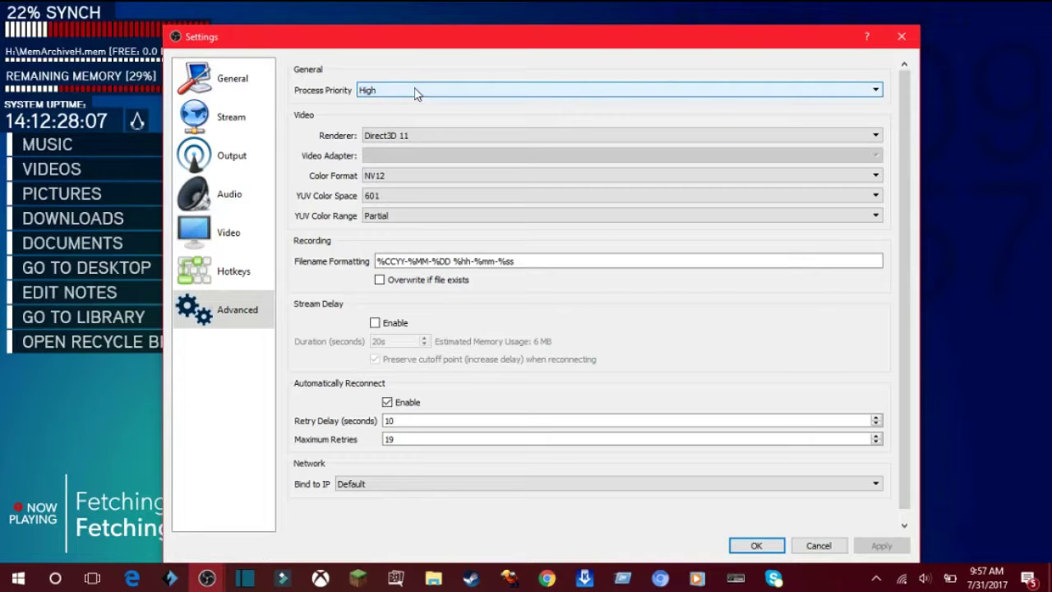
pyautogui.click(415, 92)
pyautogui.click(415, 92)
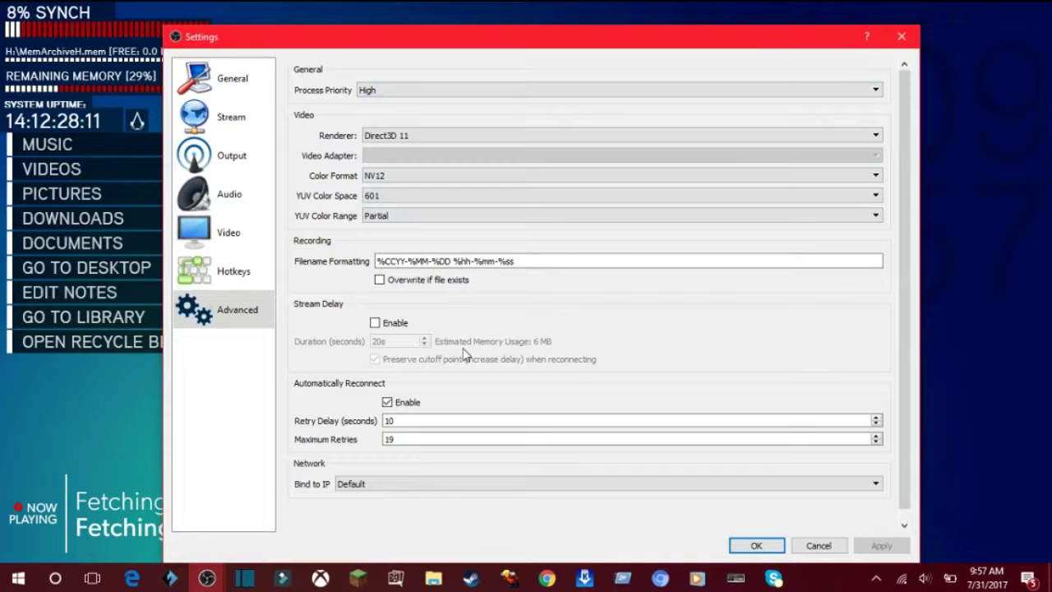
pyautogui.scroll(-1, 346, 331)
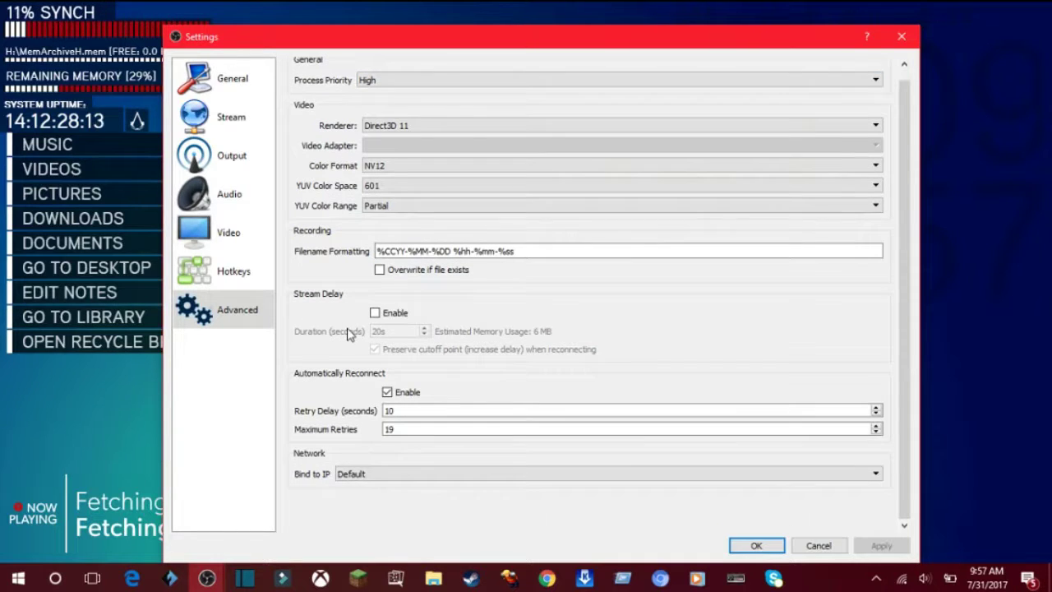
pyautogui.click(400, 474)
pyautogui.click(359, 485)
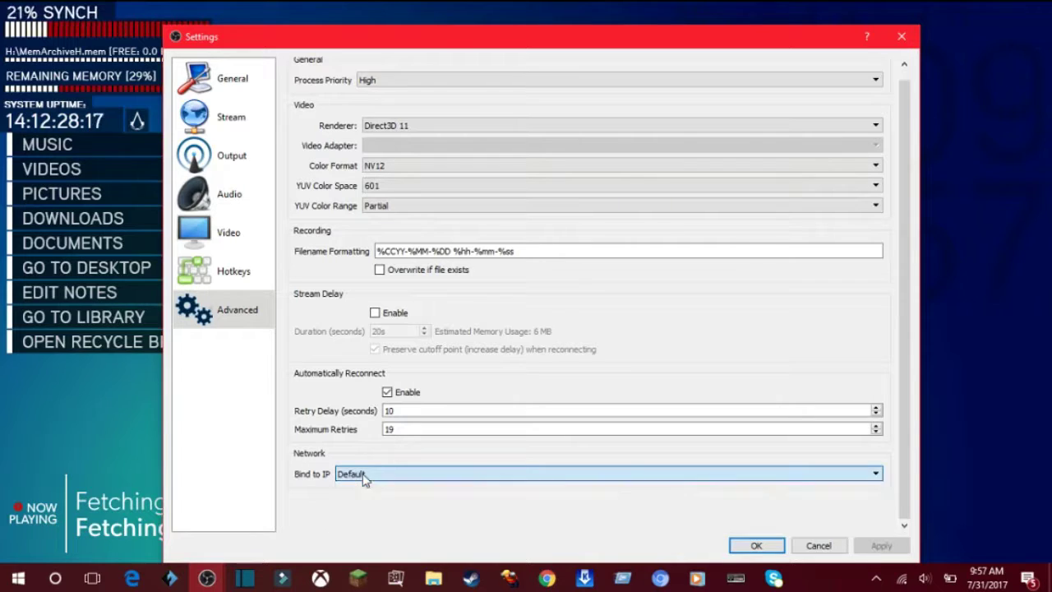
pyautogui.click(781, 545)
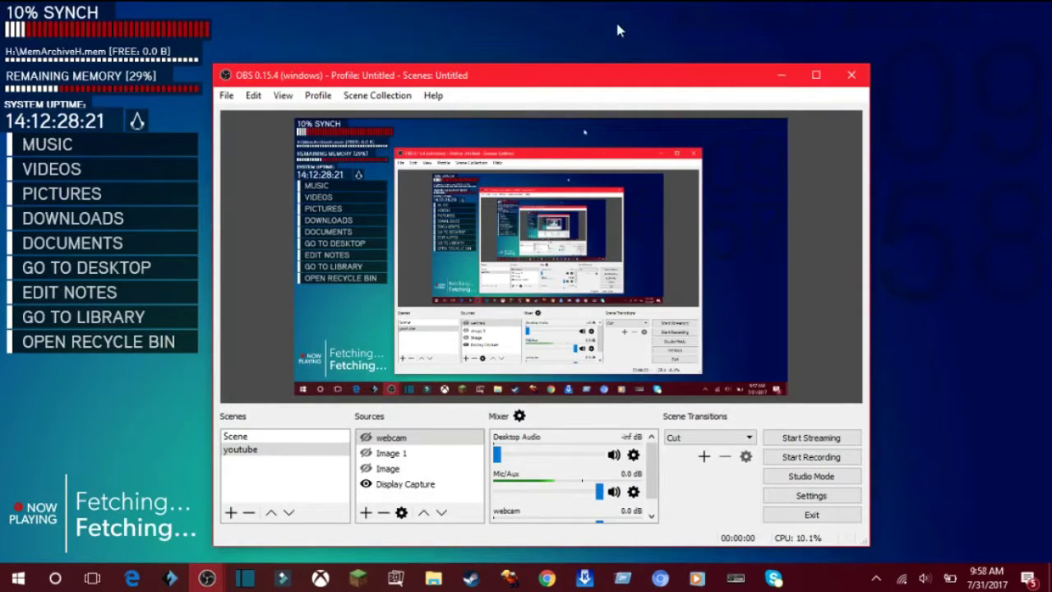
# Raise the OBS window slightly and nudge Image 1 a little left in the canvas
pyautogui.moveTo(631, 77); pyautogui.dragTo(616, 36)
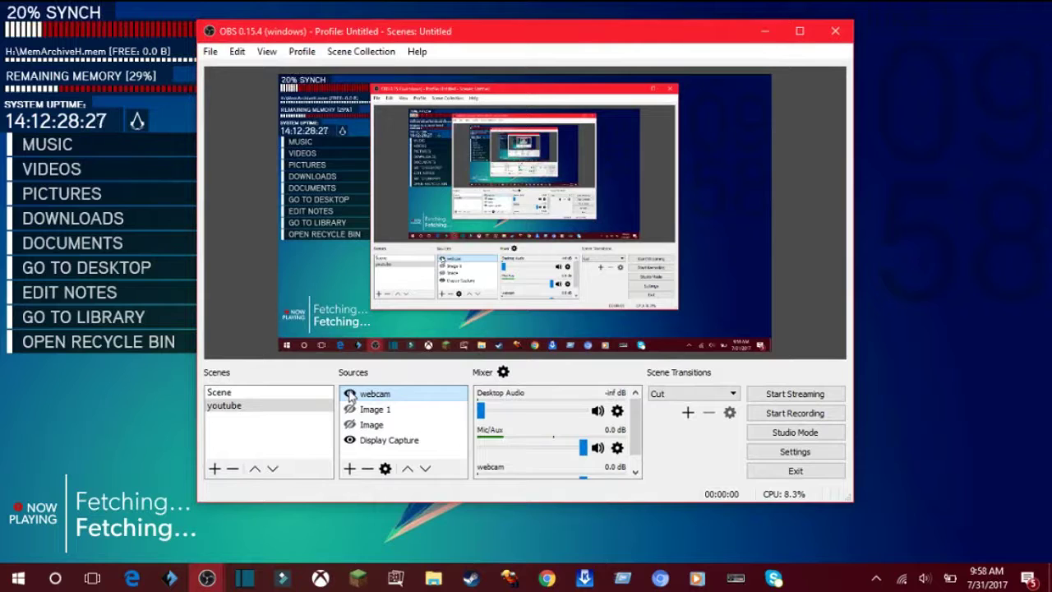
pyautogui.click(708, 183)
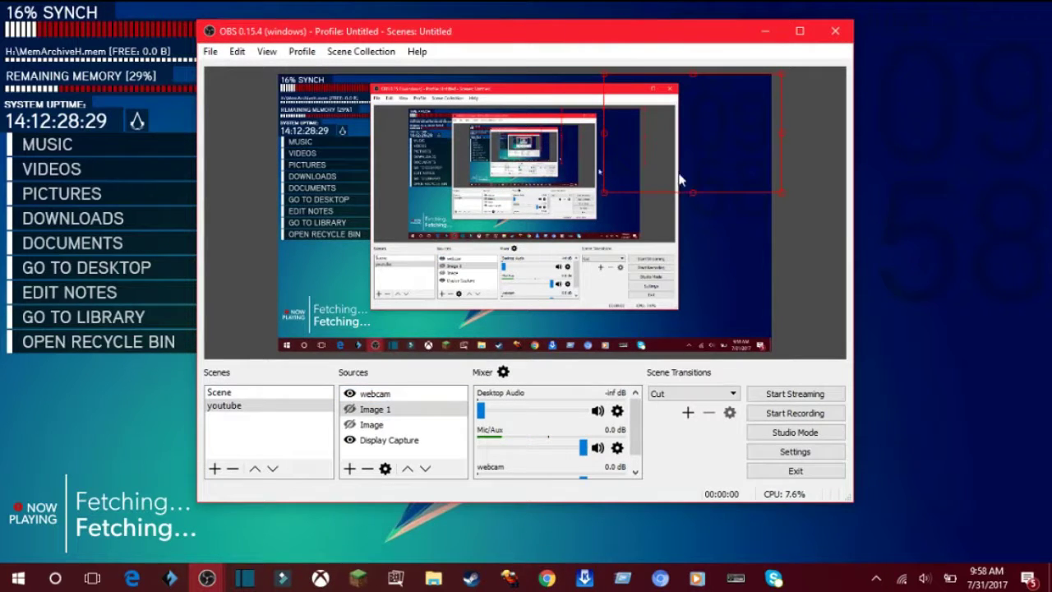
pyautogui.moveTo(701, 167)
pyautogui.mouseDown()
pyautogui.moveTo(695, 156)
pyautogui.moveTo(731, 139)
pyautogui.moveTo(699, 158)
pyautogui.mouseUp()
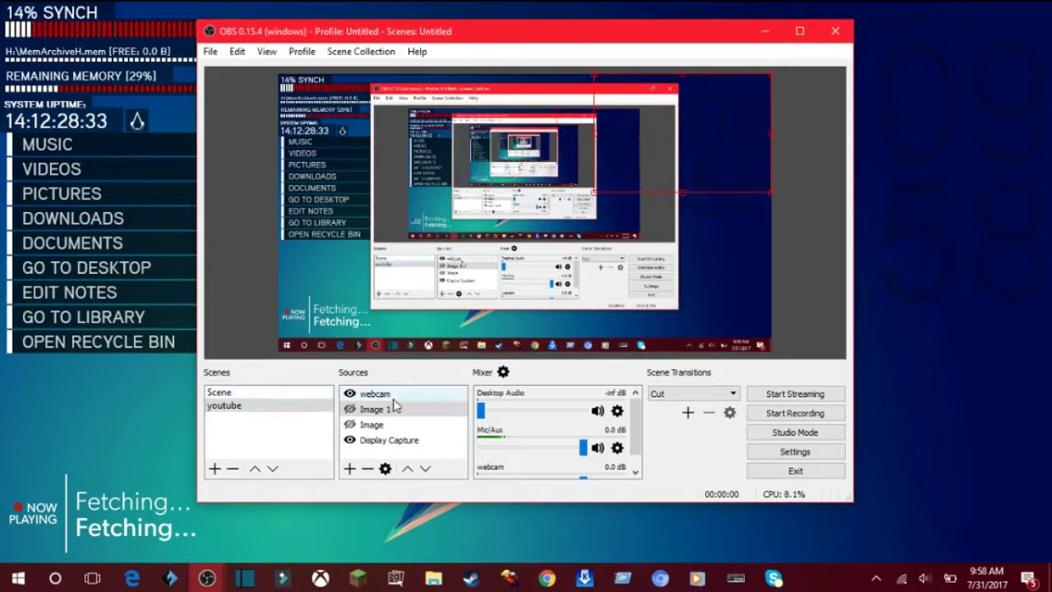
# Move webcam to the bottom and back to the top, confirm its properties, and close OBS
pyautogui.click(358, 396)
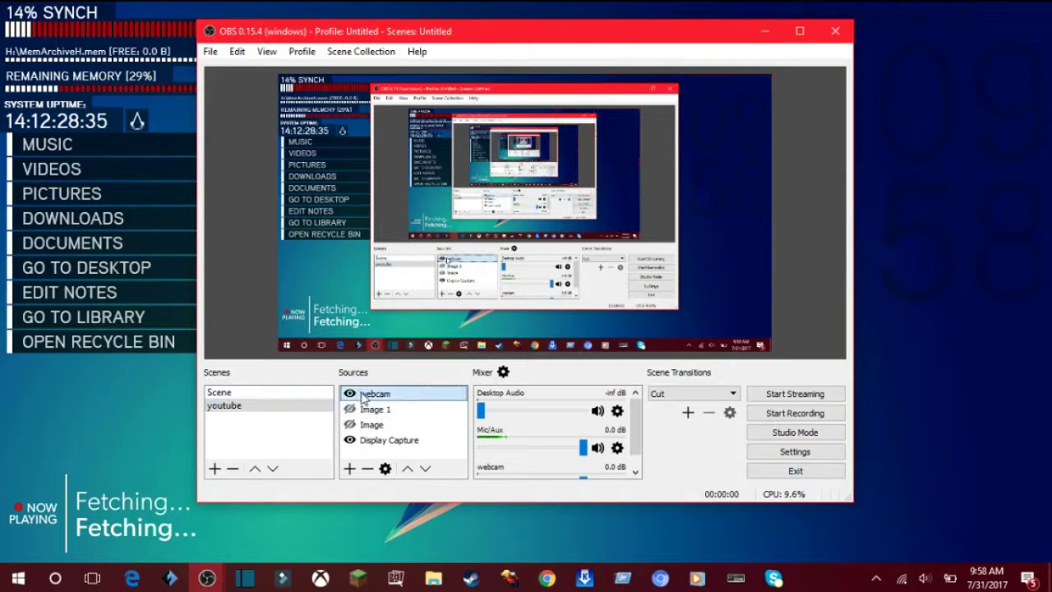
pyautogui.moveTo(358, 455); pyautogui.dragTo(359, 455)
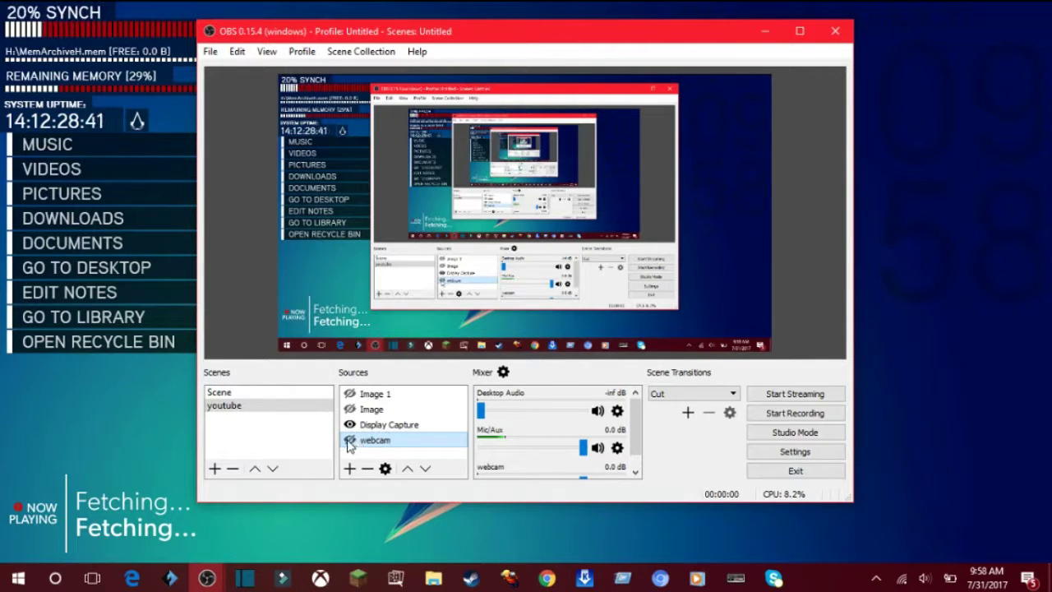
pyautogui.moveTo(358, 444); pyautogui.dragTo(365, 395)
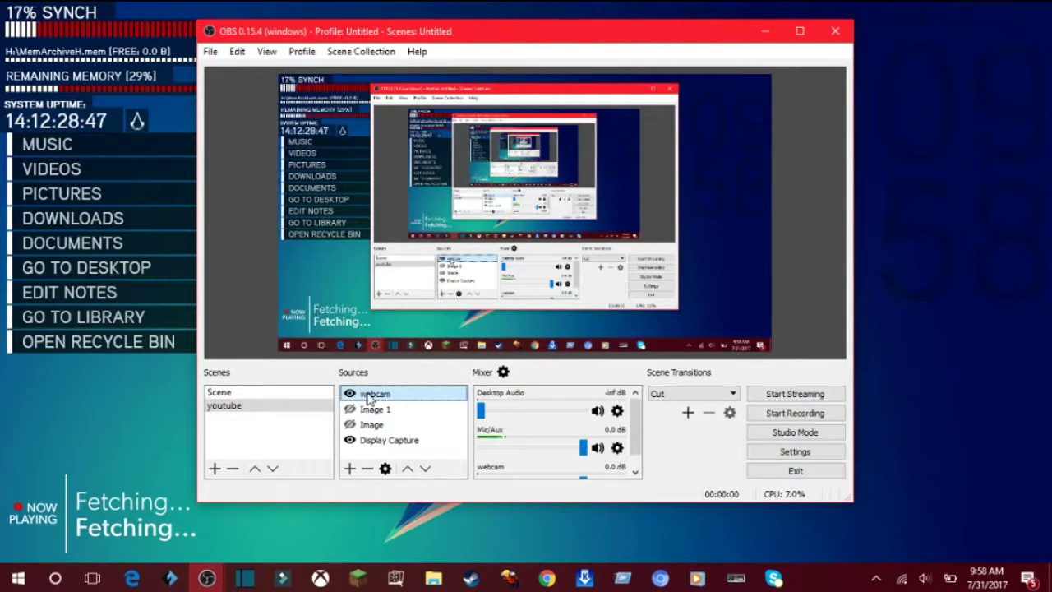
pyautogui.doubleClick(369, 398)
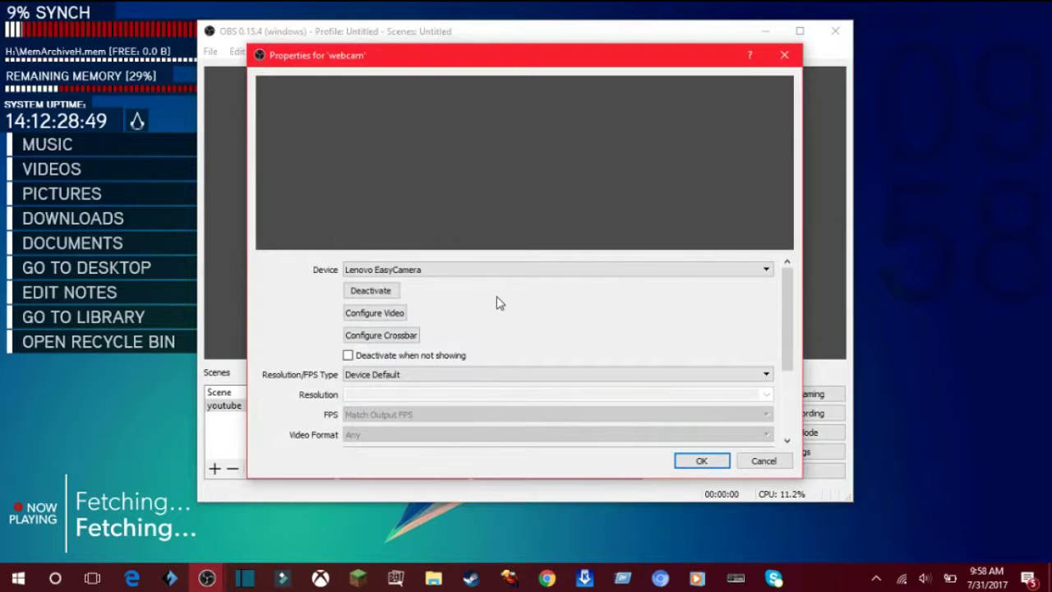
pyautogui.click(702, 462)
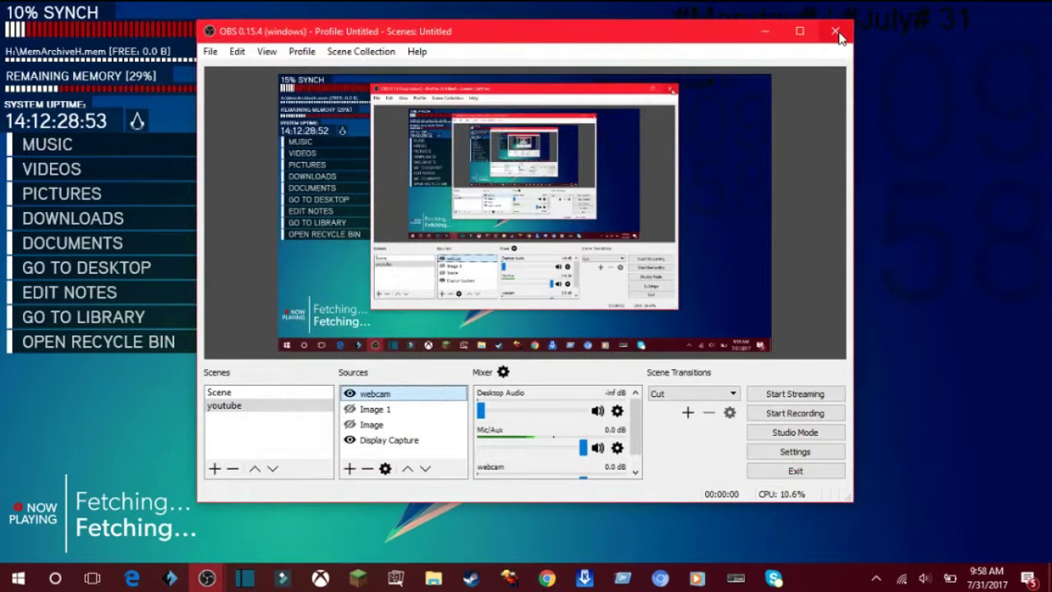
pyautogui.click(836, 33)
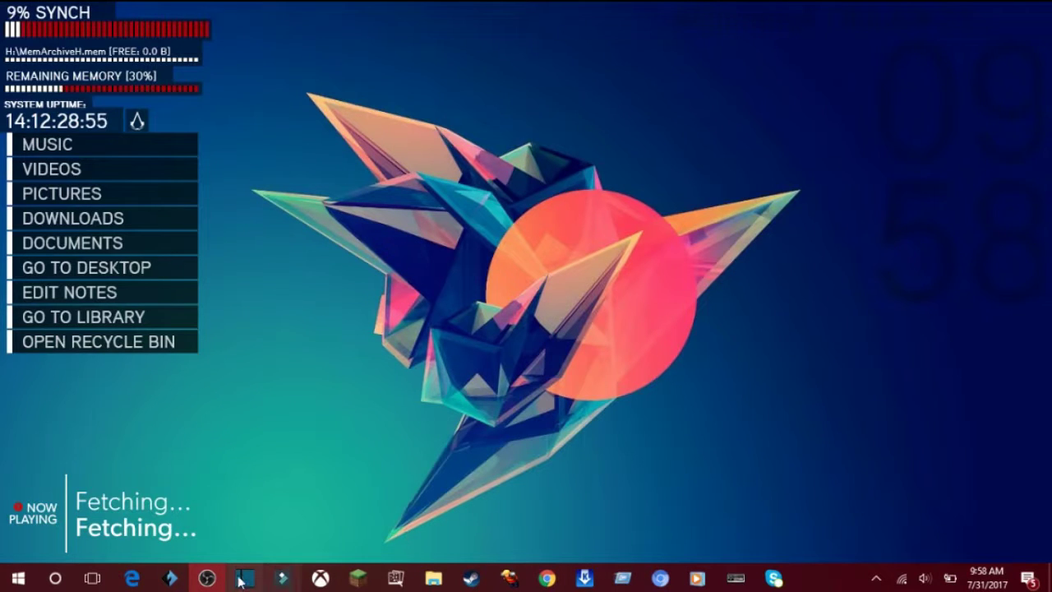
# Restore the OBS window and toggle the webcam visible, then hidden again
pyautogui.click(207, 578)
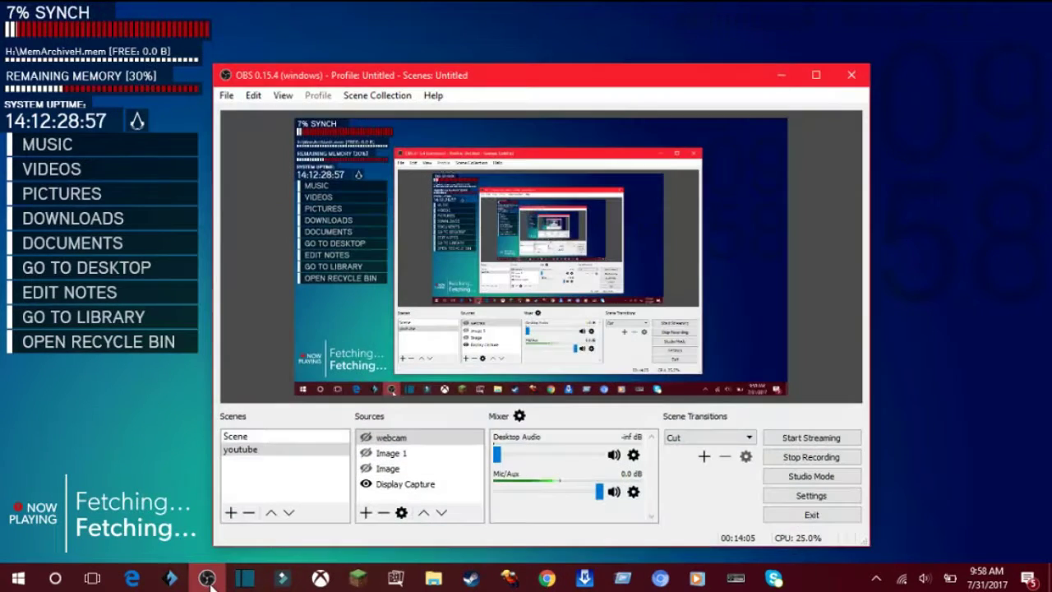
pyautogui.click(366, 438)
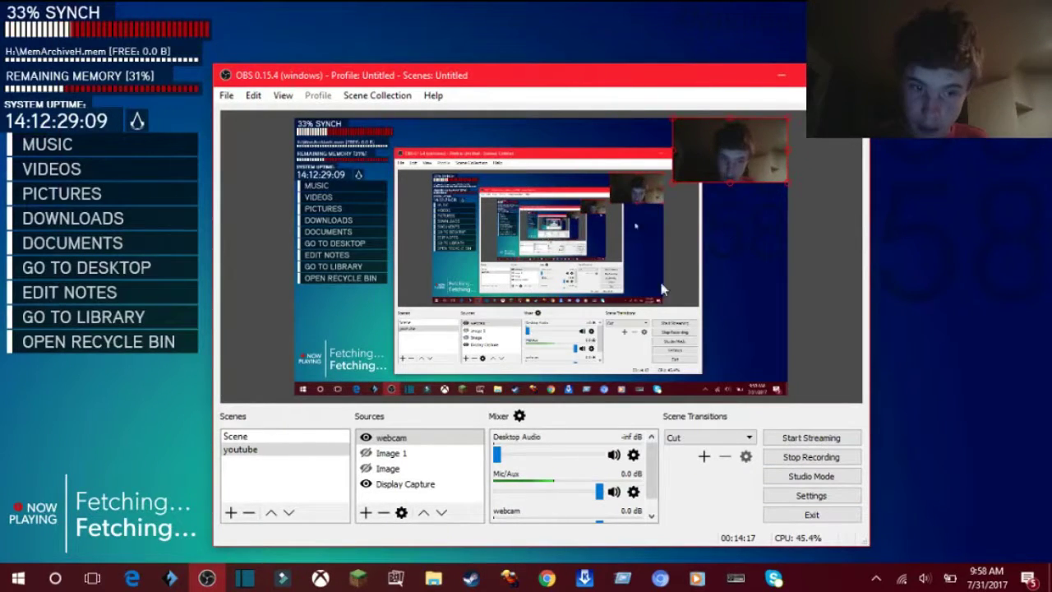
pyautogui.click(365, 437)
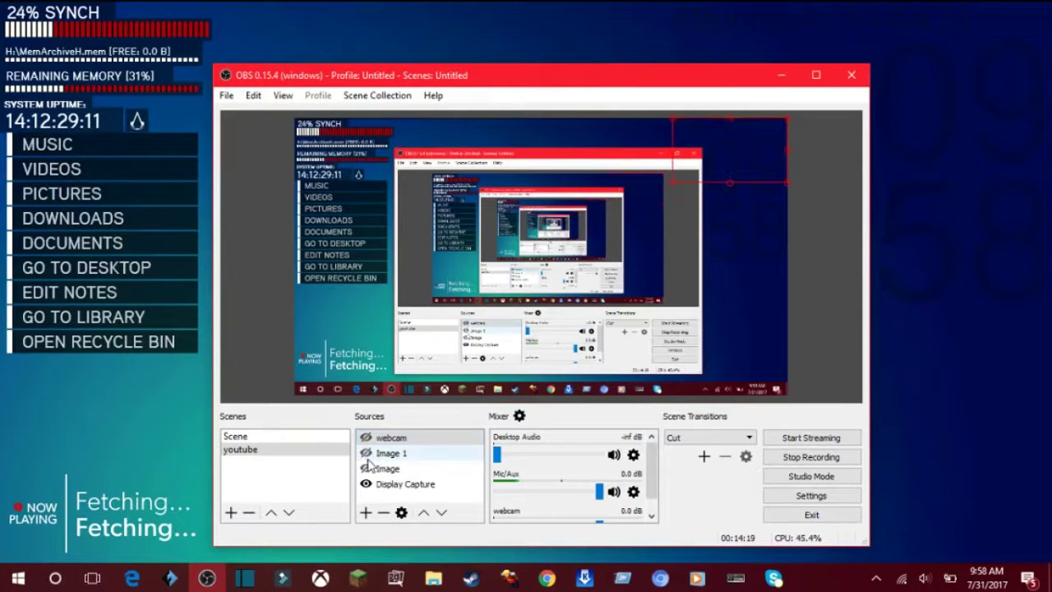
# Show Image 1, shrink it into a small top-right box, then hide it again
pyautogui.click(378, 453)
pyautogui.click(365, 453)
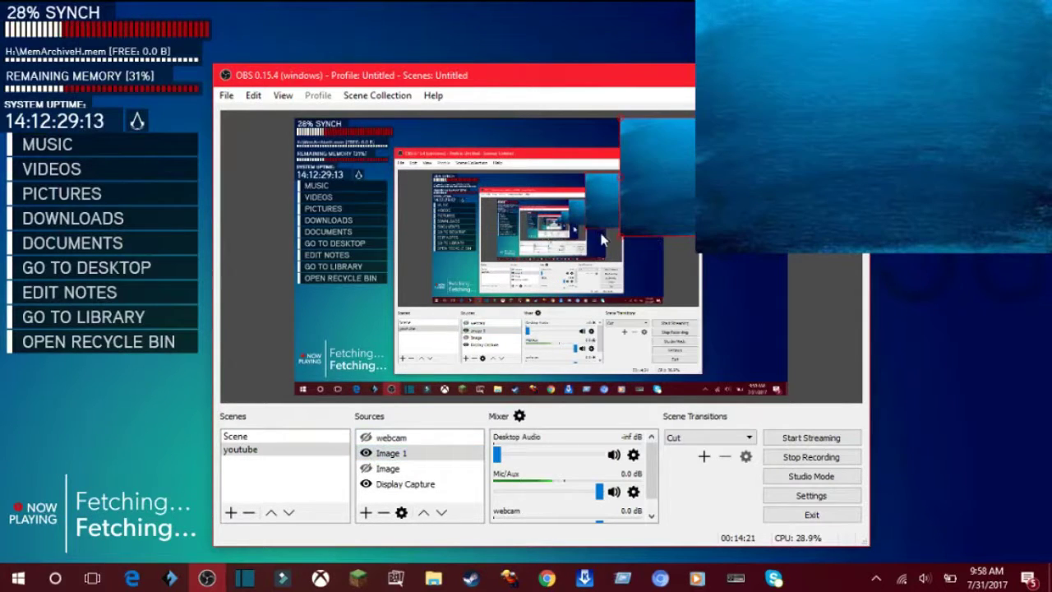
pyautogui.moveTo(615, 240); pyautogui.dragTo(709, 209)
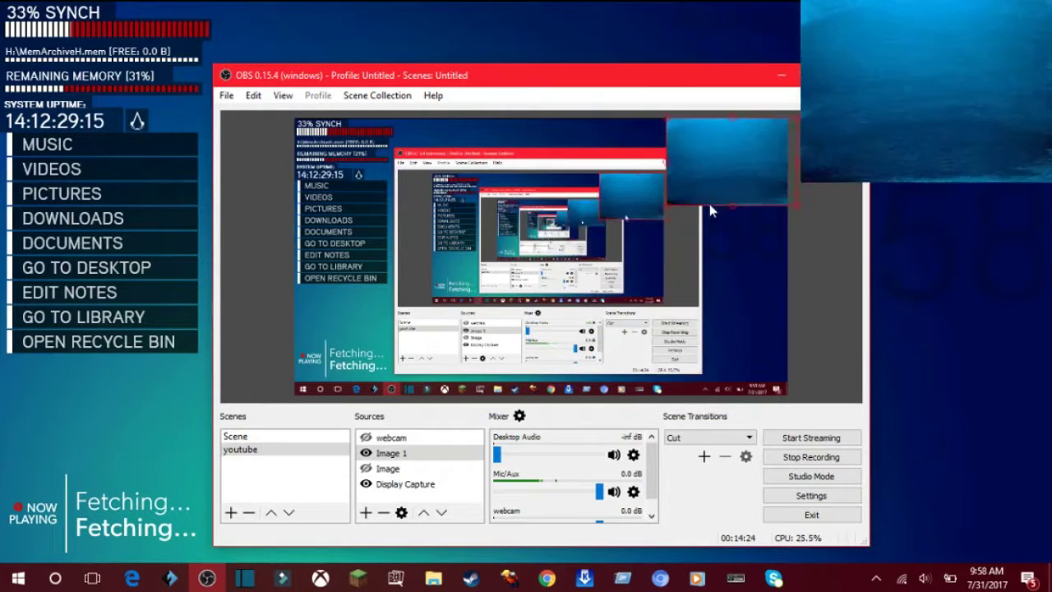
pyautogui.click(365, 452)
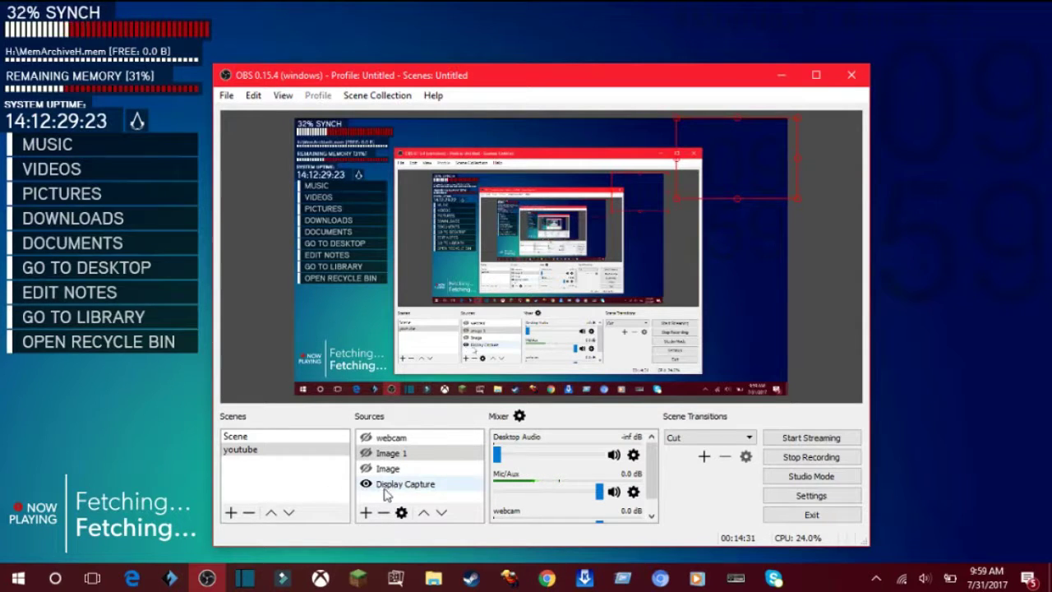
# Start deleting the Display Capture source but cancel the removal
pyautogui.click(402, 487)
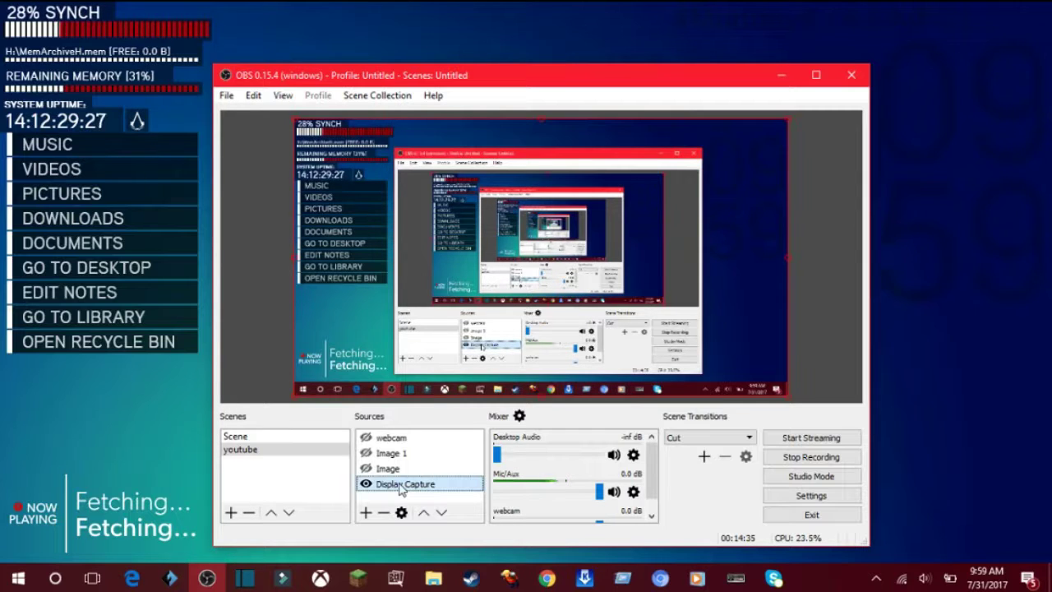
pyautogui.press('Delete')
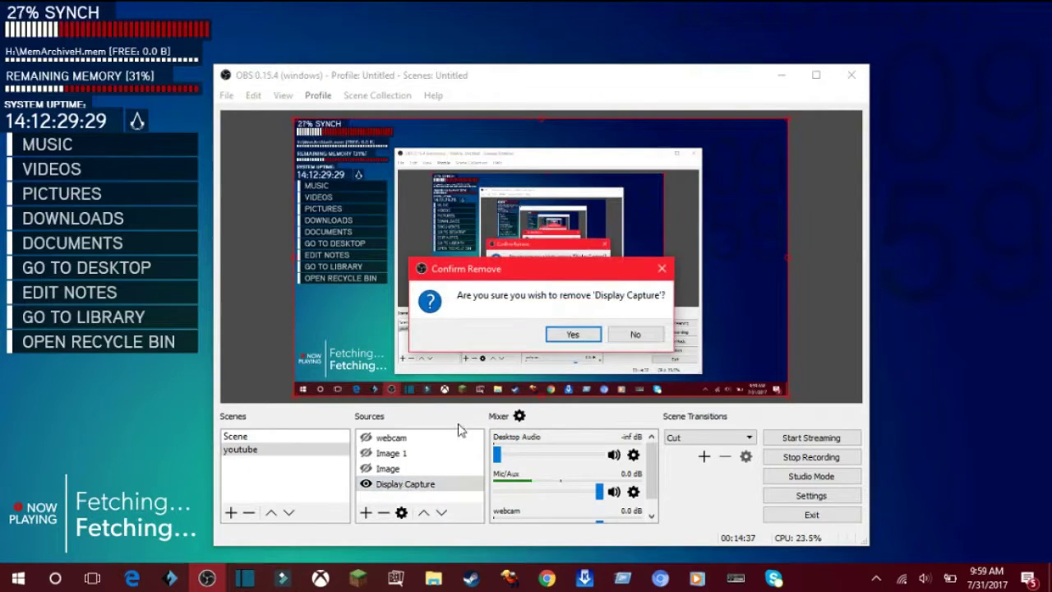
pyautogui.click(662, 270)
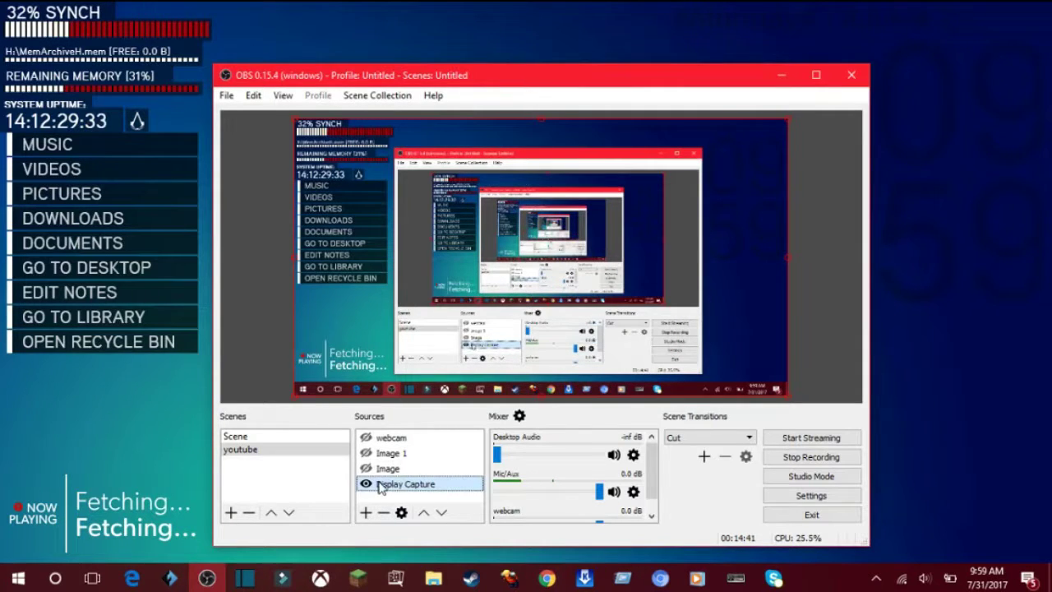
# Launch a new OBS Studio (32) instance and delete its Display Capture source
pyautogui.click(207, 579)
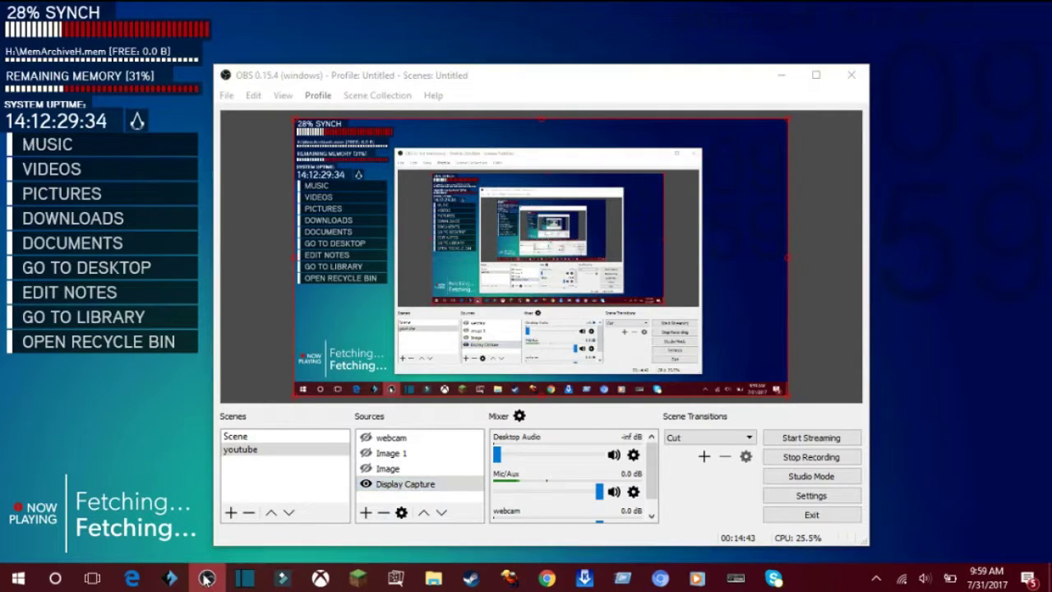
pyautogui.rightClick(207, 579)
pyautogui.click(229, 495)
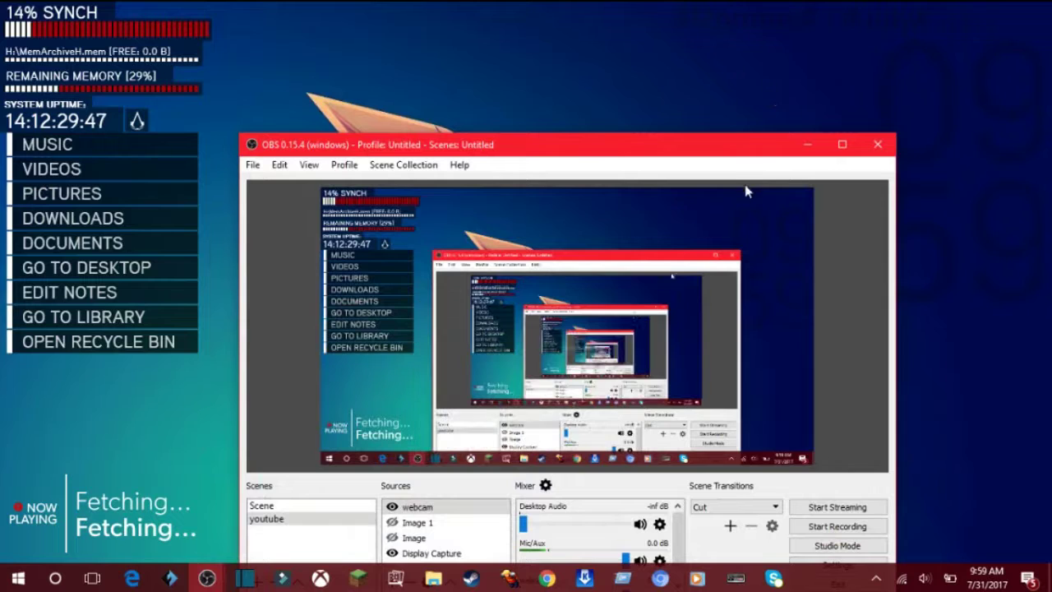
pyautogui.moveTo(733, 144); pyautogui.dragTo(729, 68)
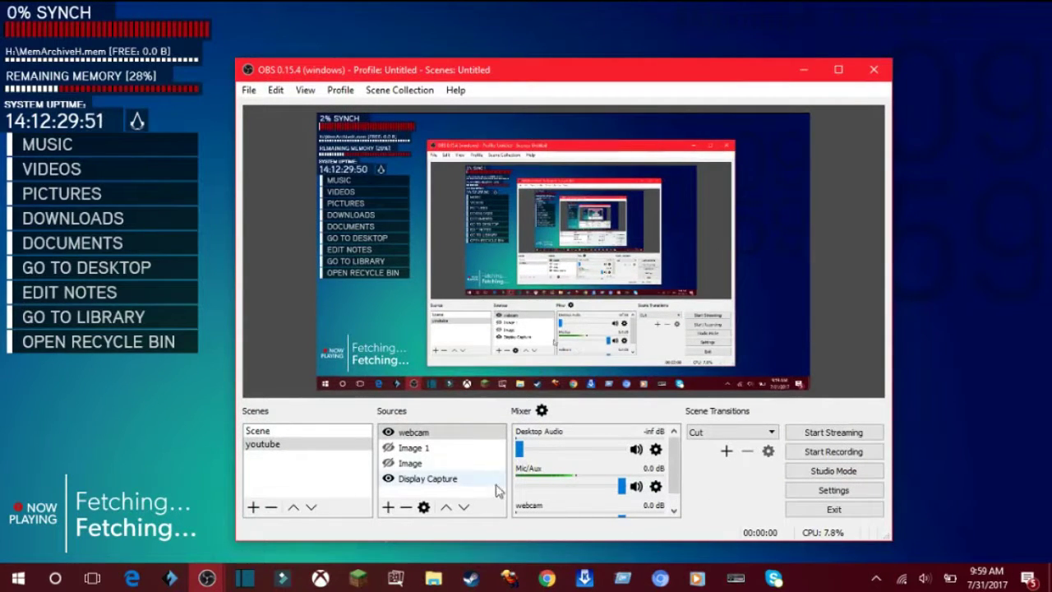
pyautogui.click(426, 482)
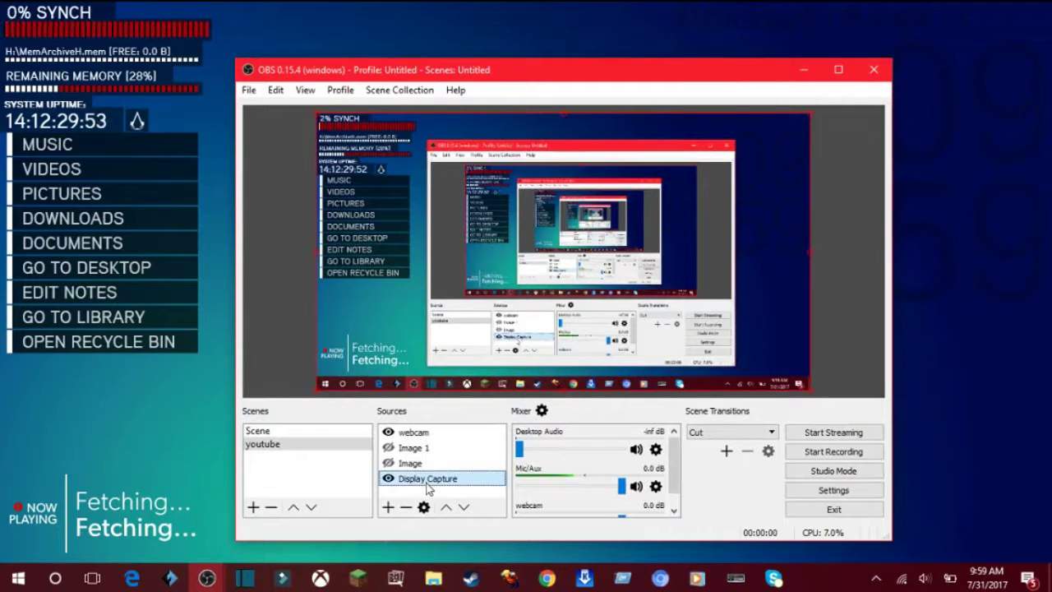
pyautogui.press('Delete')
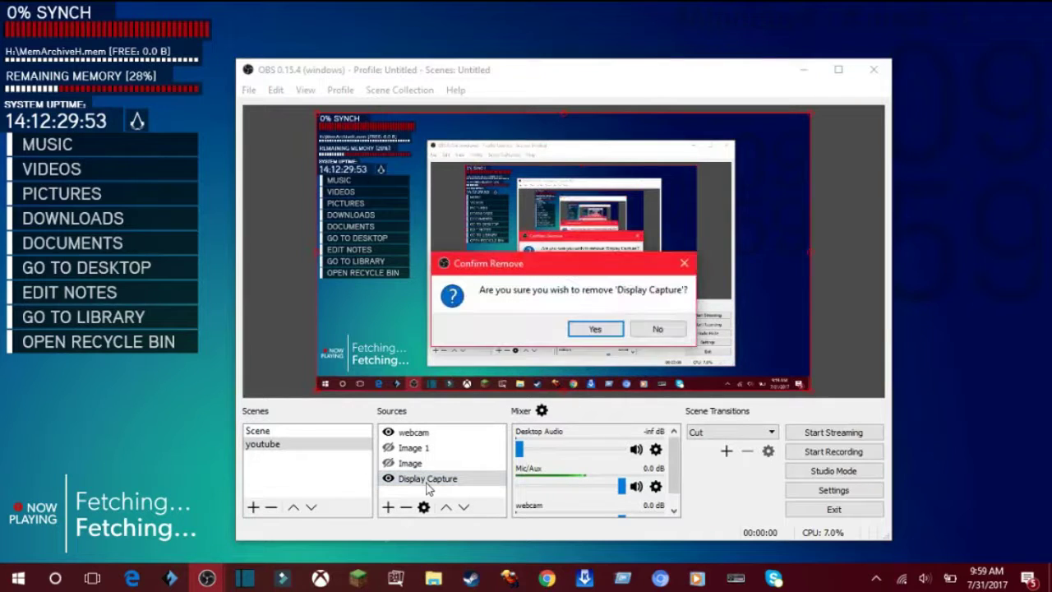
pyautogui.click(612, 324)
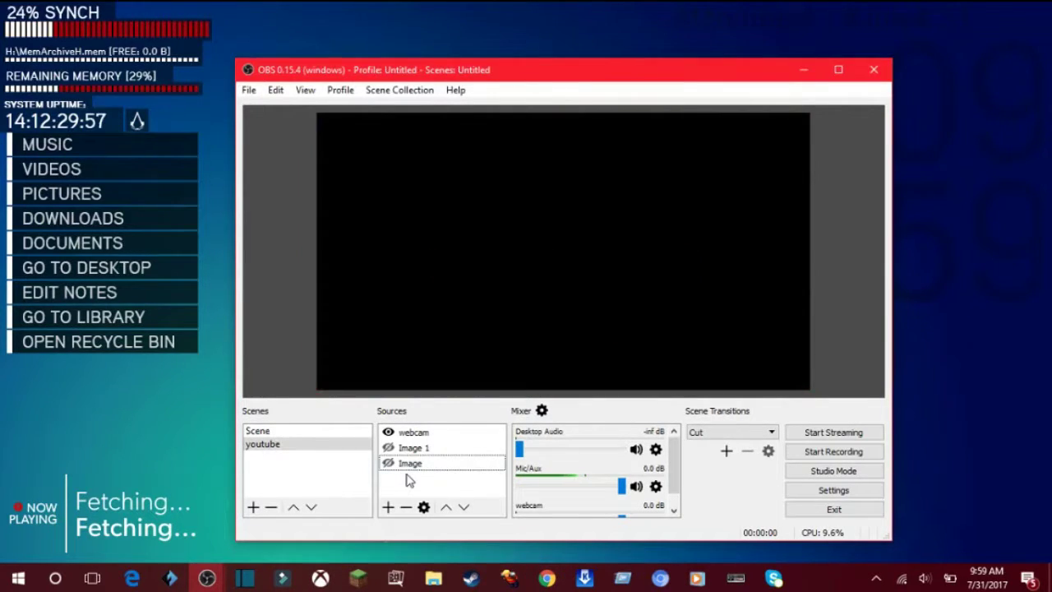
# Add a new Window Capture source to the scene's Sources list
pyautogui.rightClick(409, 480)
pyautogui.moveTo(458, 489)
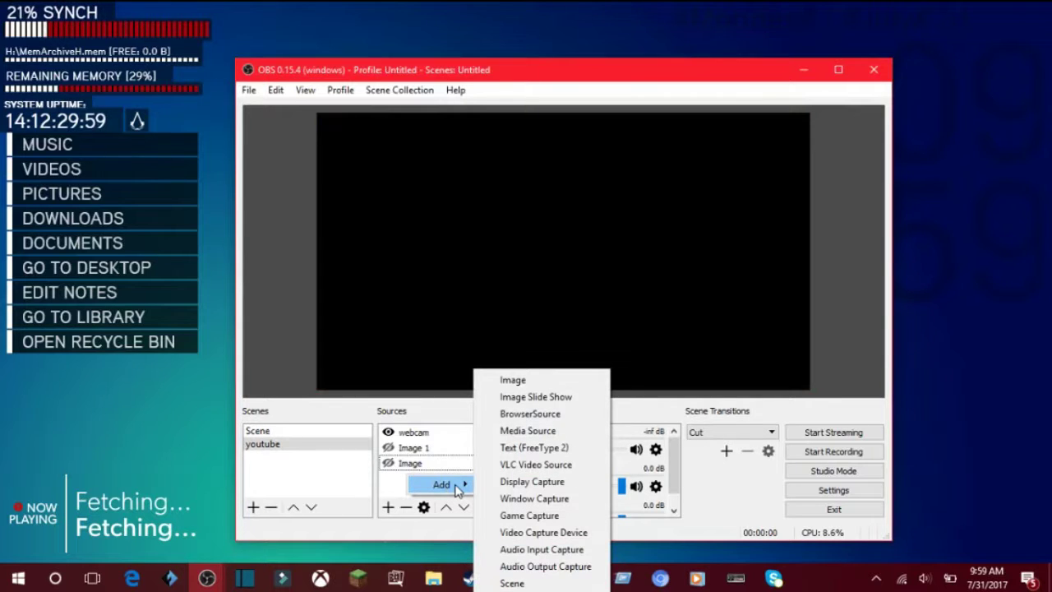
pyautogui.press('Escape')
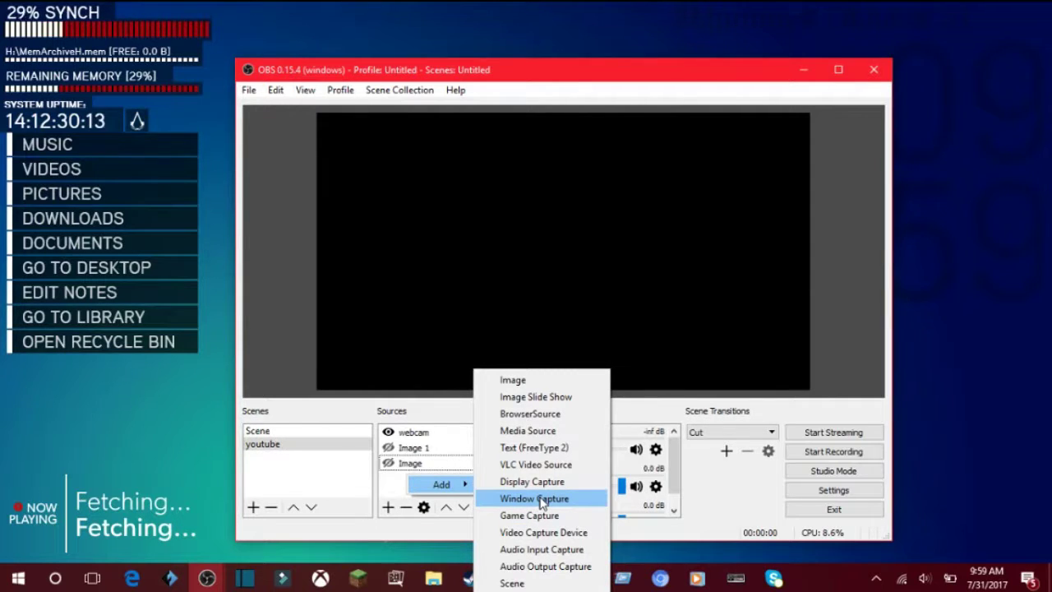
pyautogui.click(534, 498)
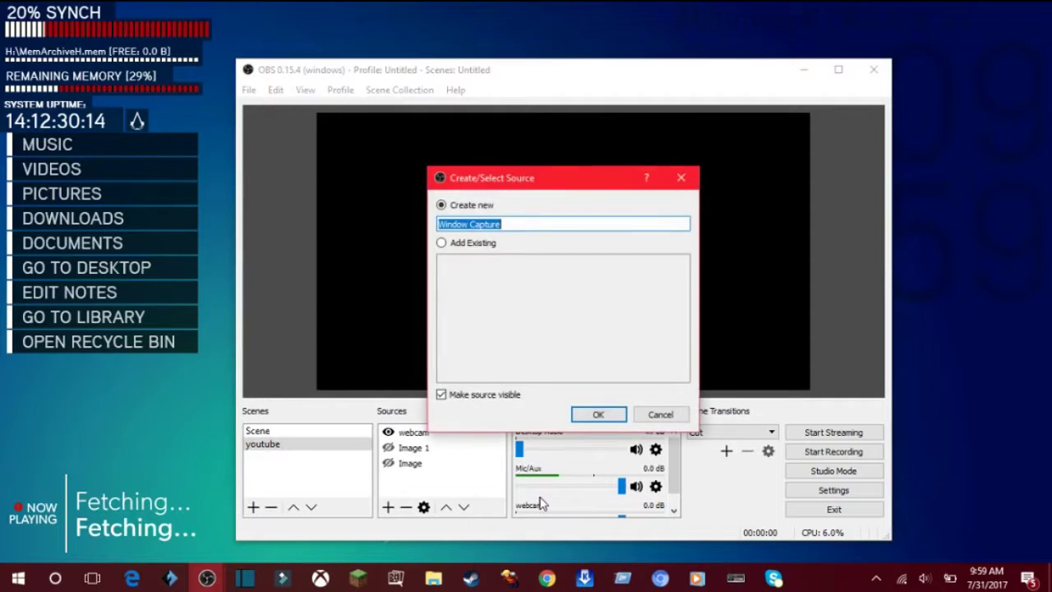
# Name the new Window Capture source 'ethernet' and create it
pyautogui.click(516, 223)
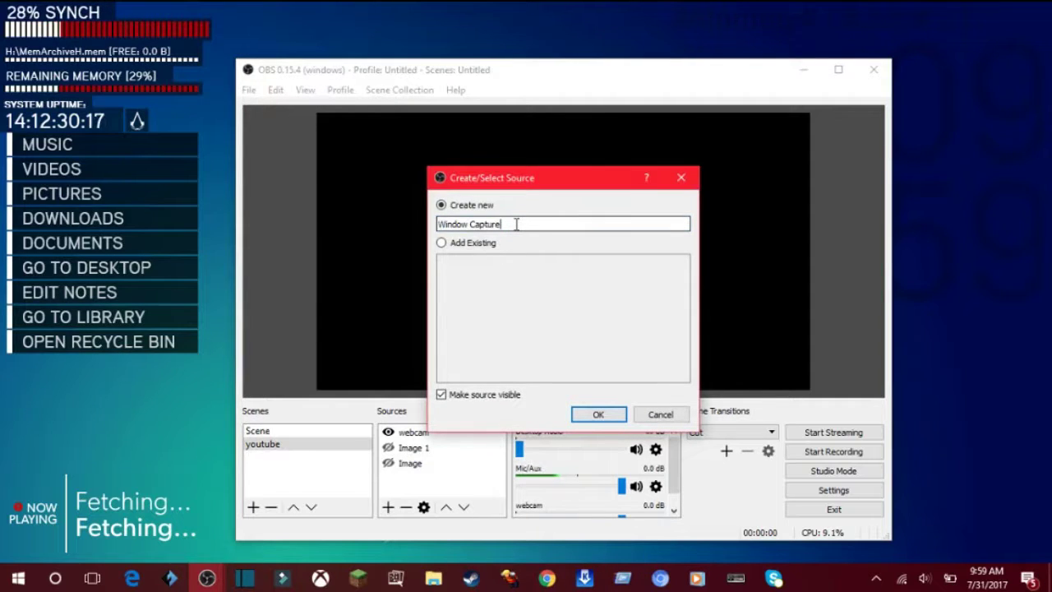
pyautogui.moveTo(516, 223); pyautogui.dragTo(438, 224)
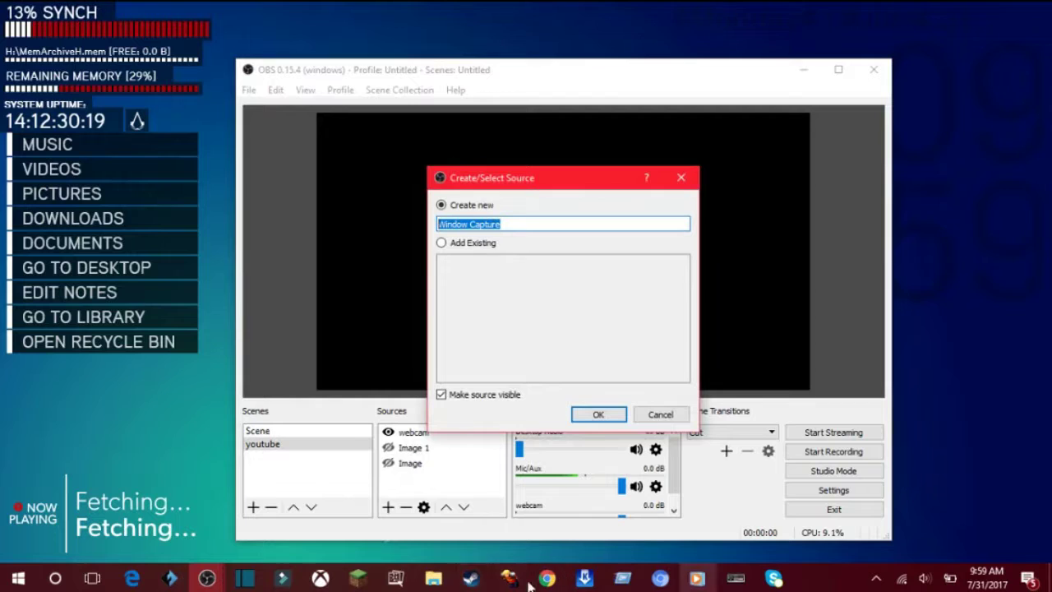
pyautogui.moveTo(437, 581)
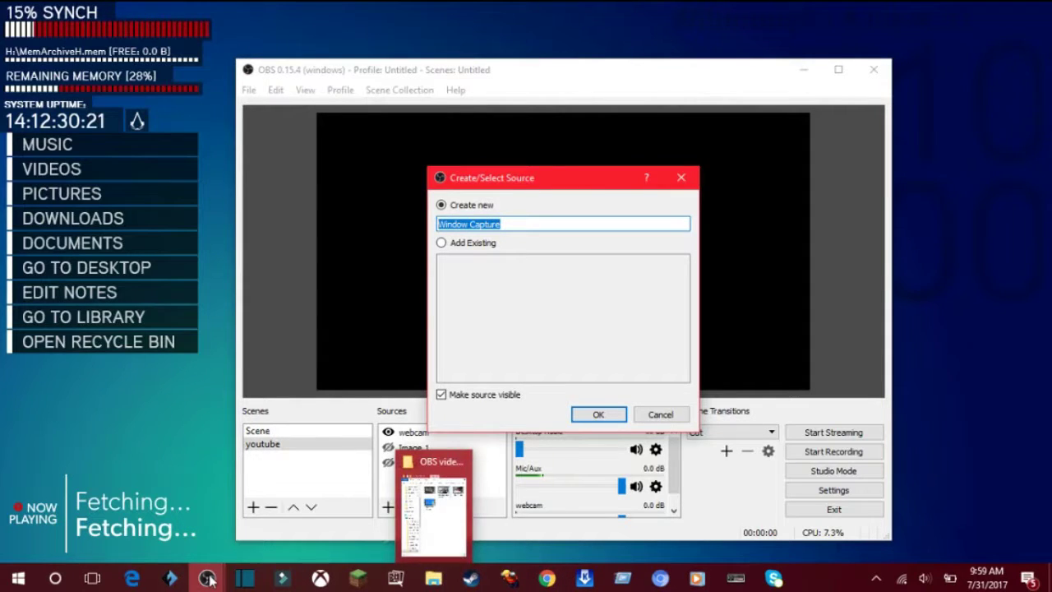
pyautogui.moveTo(134, 580)
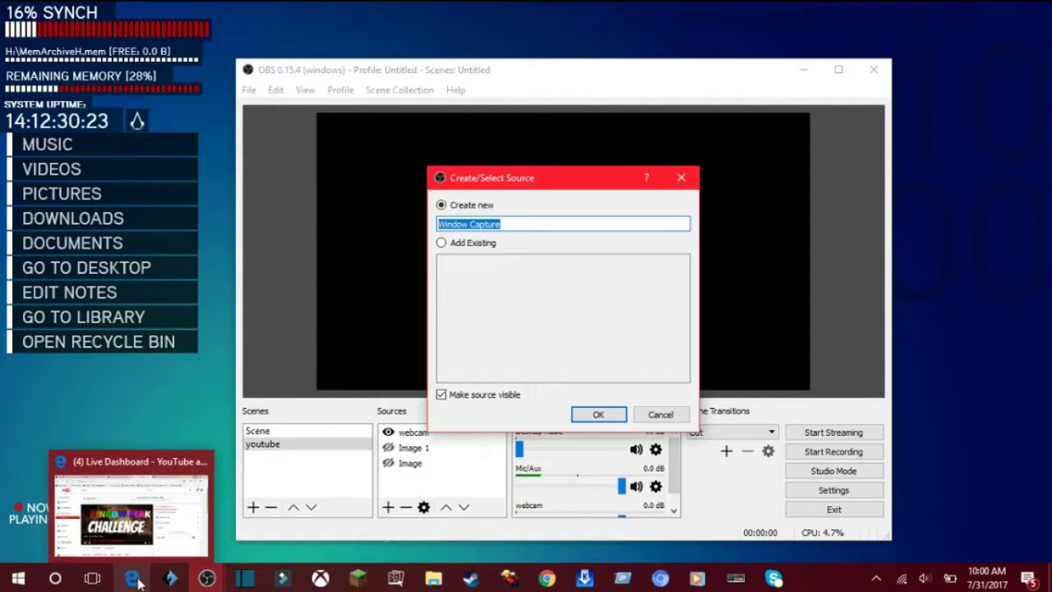
pyautogui.click(513, 226)
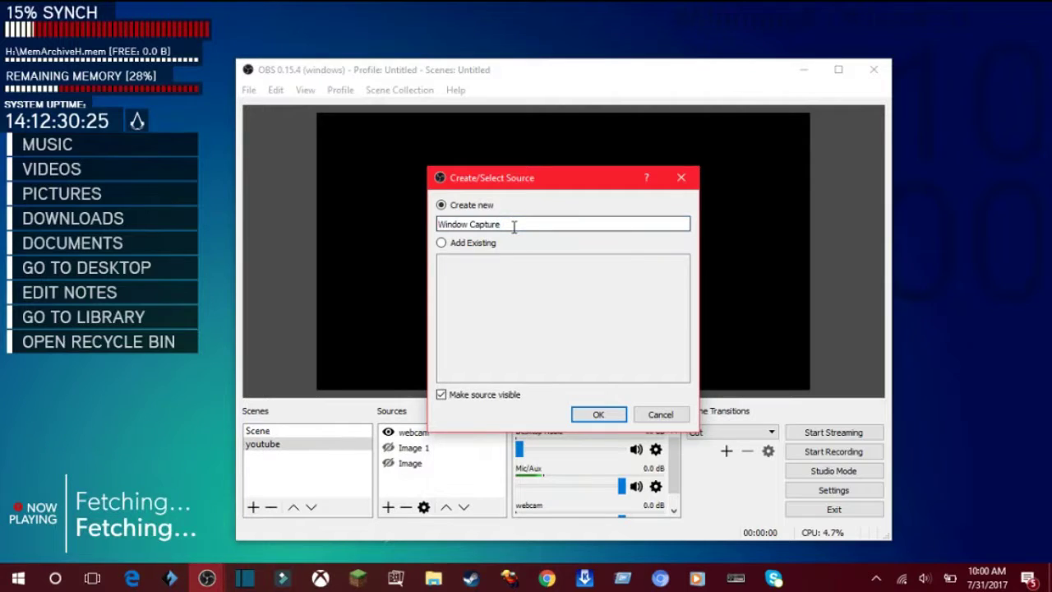
pyautogui.press('BackSpace')
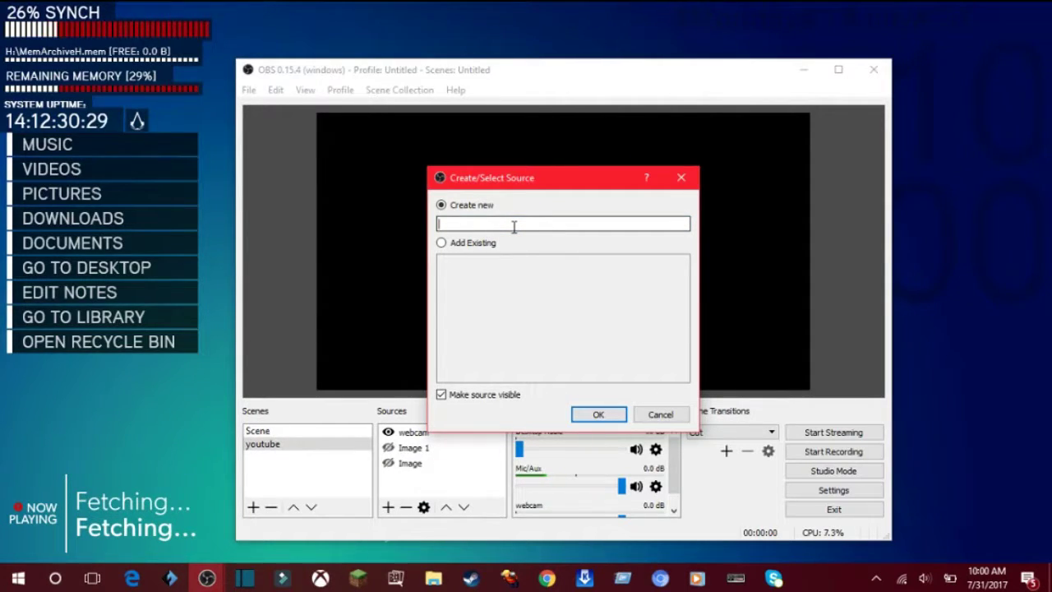
pyautogui.write('thernet')
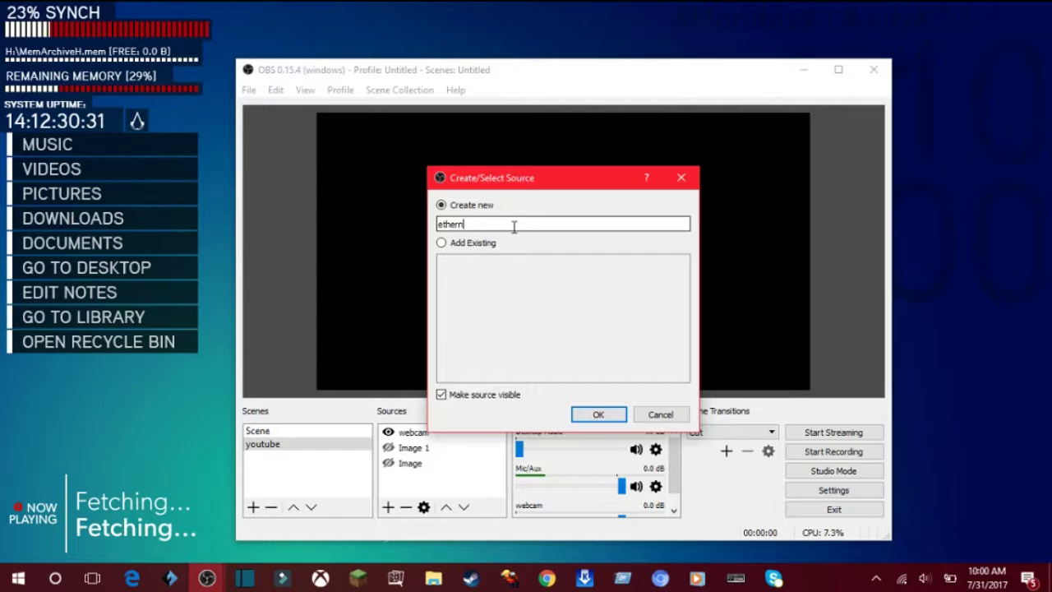
pyautogui.click(616, 418)
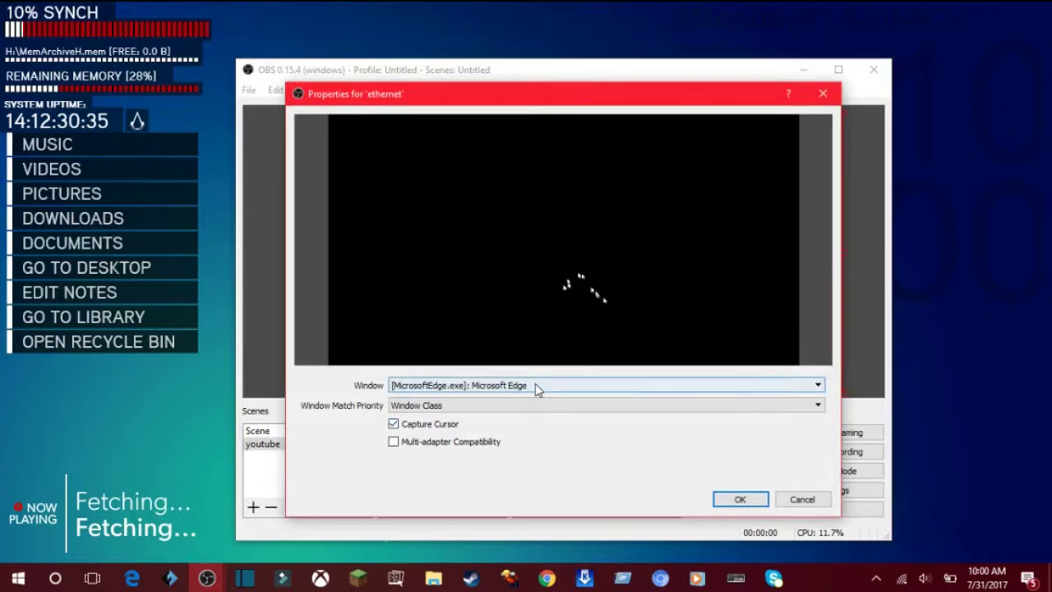
# Keep Microsoft Edge as the captured window and accept the properties
pyautogui.click(536, 386)
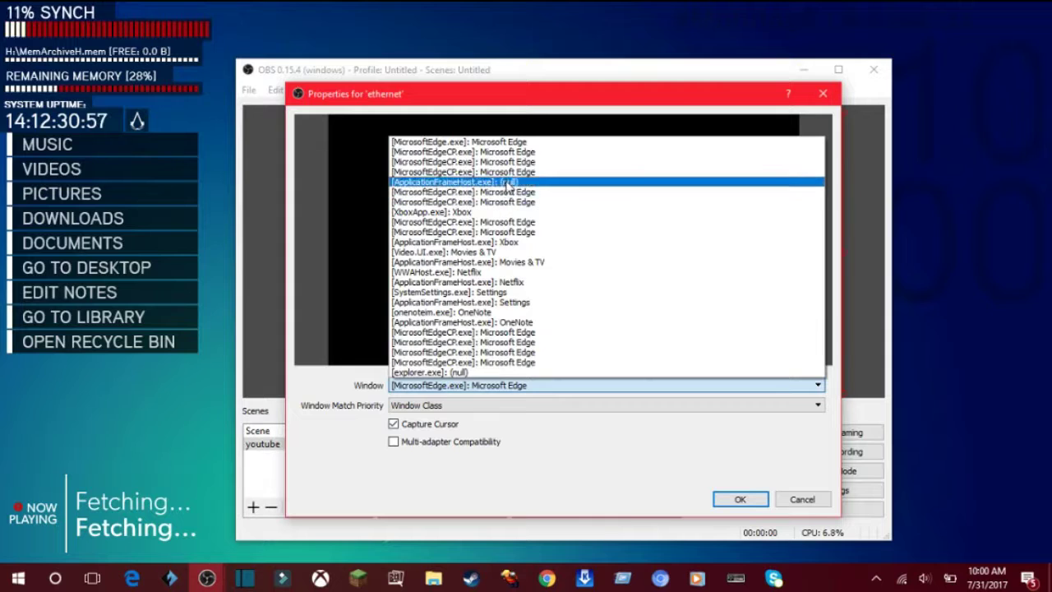
pyautogui.click(519, 142)
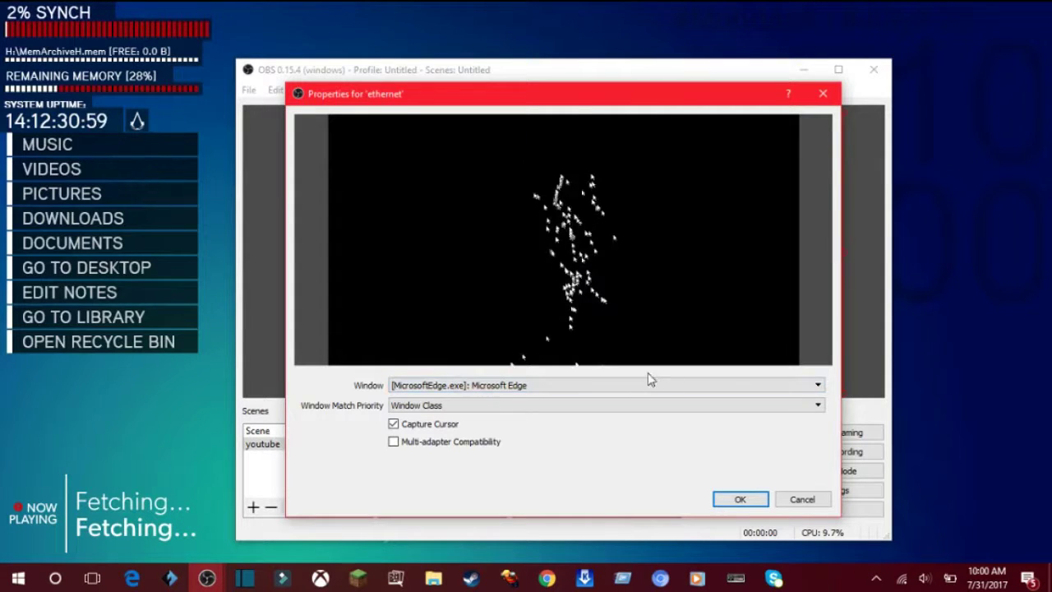
pyautogui.click(741, 501)
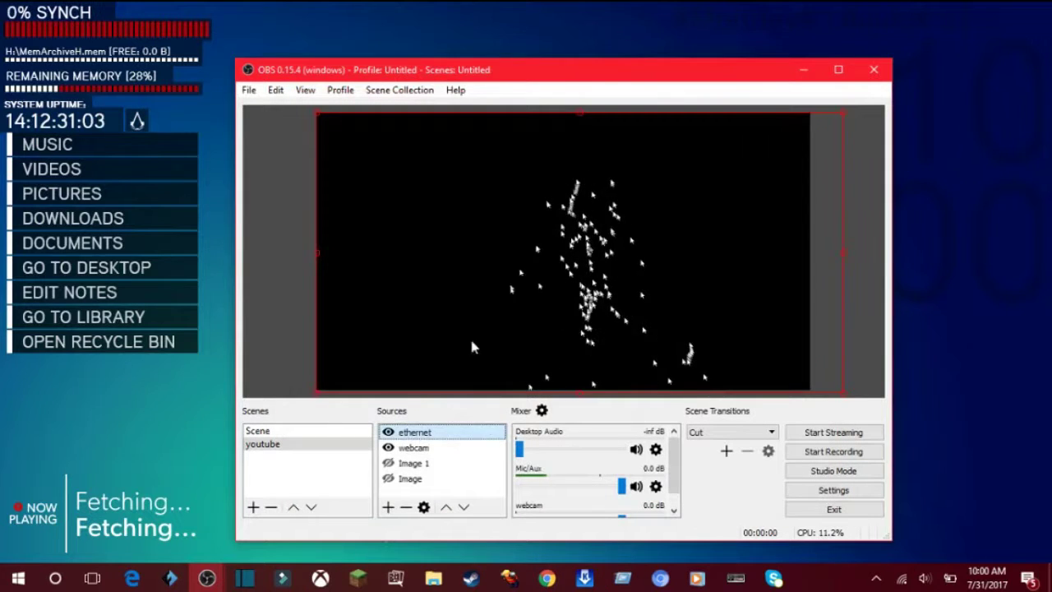
# Delete the 'ethernet' source from the Sources list and confirm removal
pyautogui.click(602, 300)
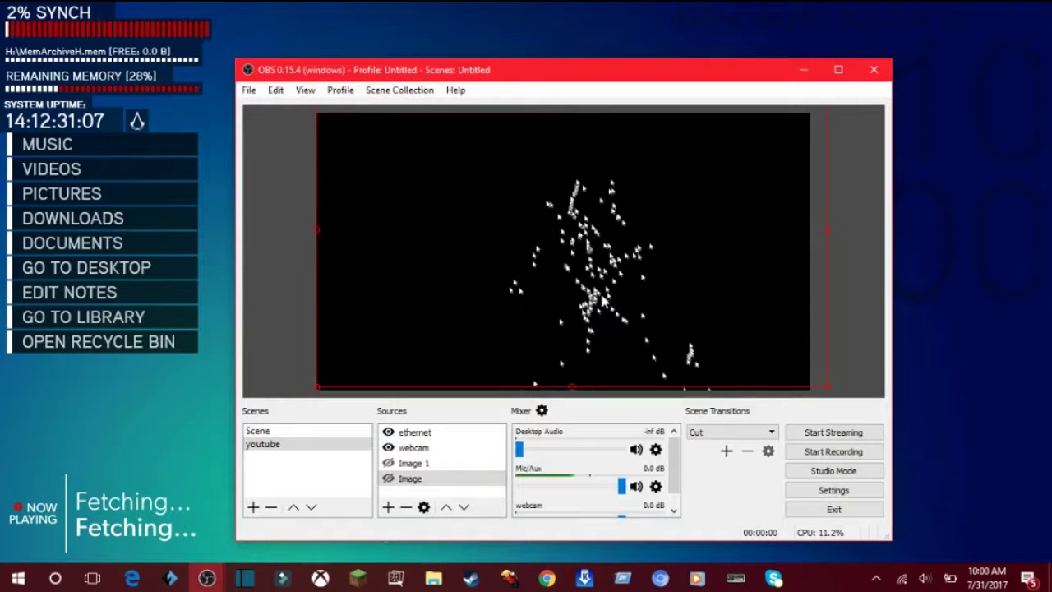
pyautogui.click(425, 433)
pyautogui.press('Delete')
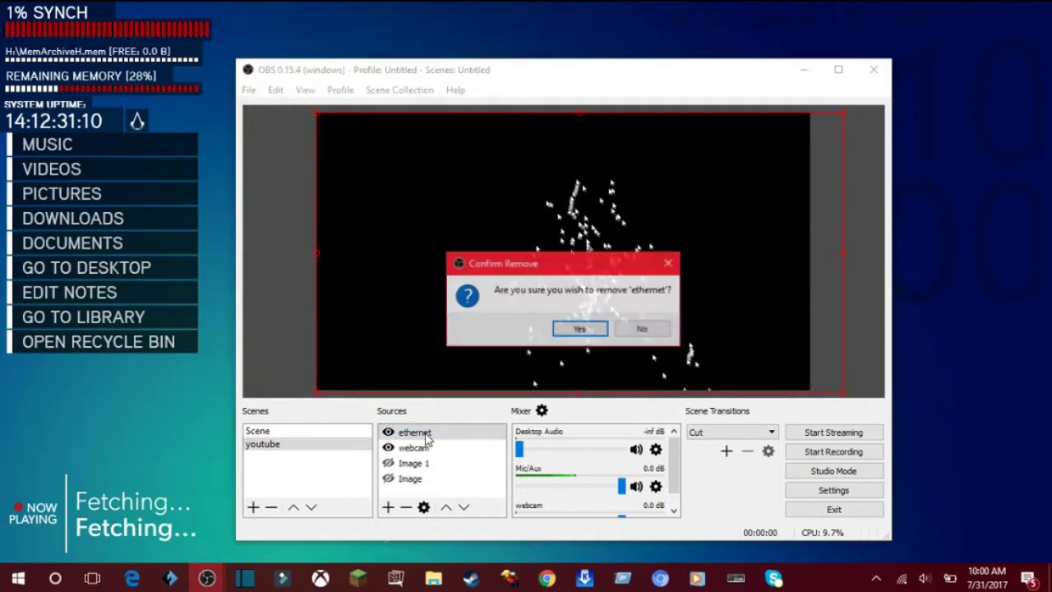
pyautogui.click(557, 327)
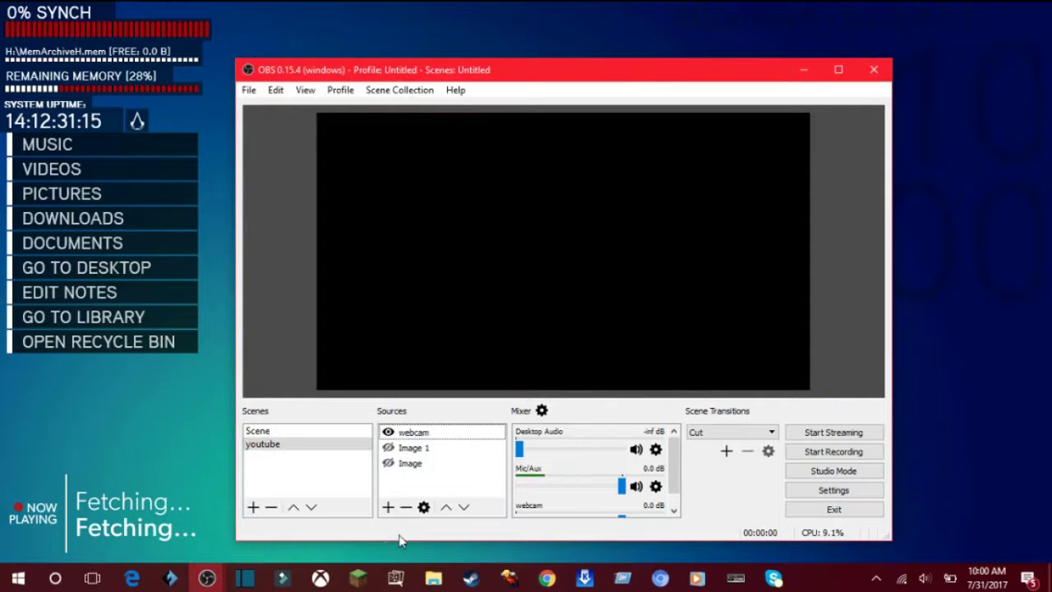
# Add a Display Capture source with its default name and Display 0 (1366x768) settings
pyautogui.click(387, 509)
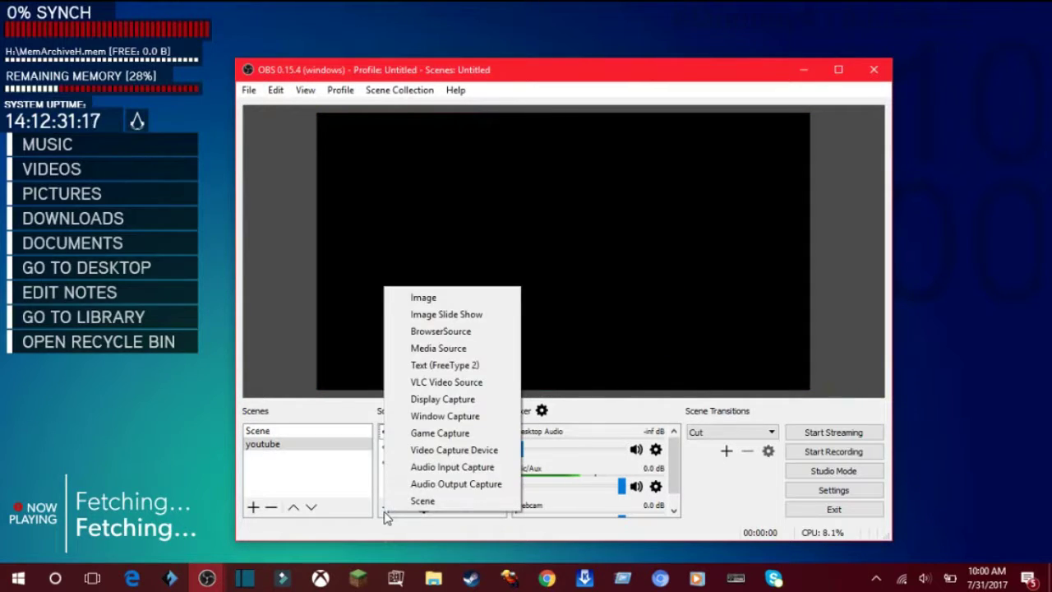
pyautogui.click(483, 400)
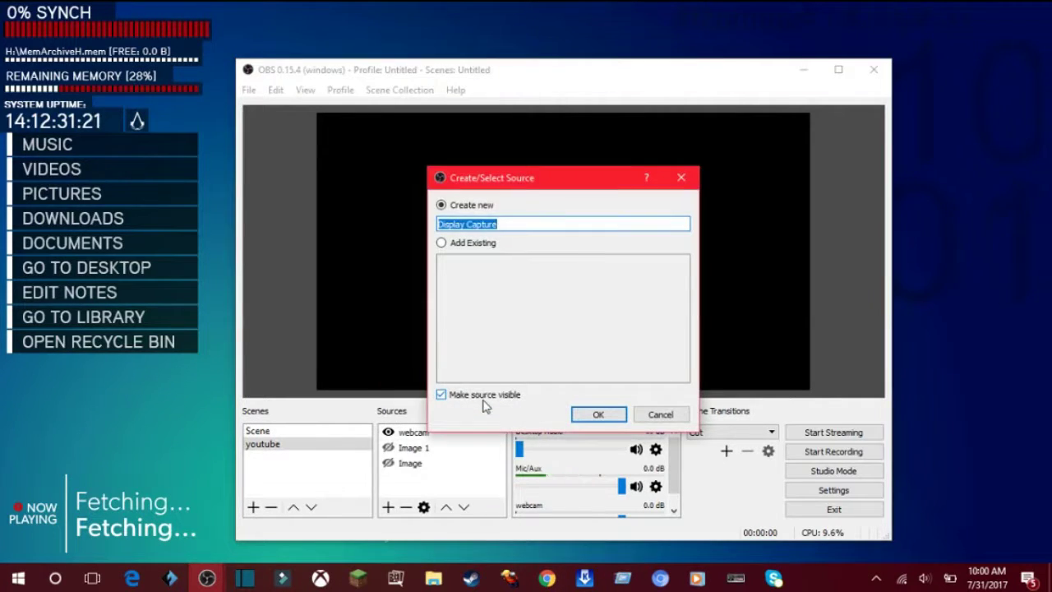
pyautogui.click(597, 414)
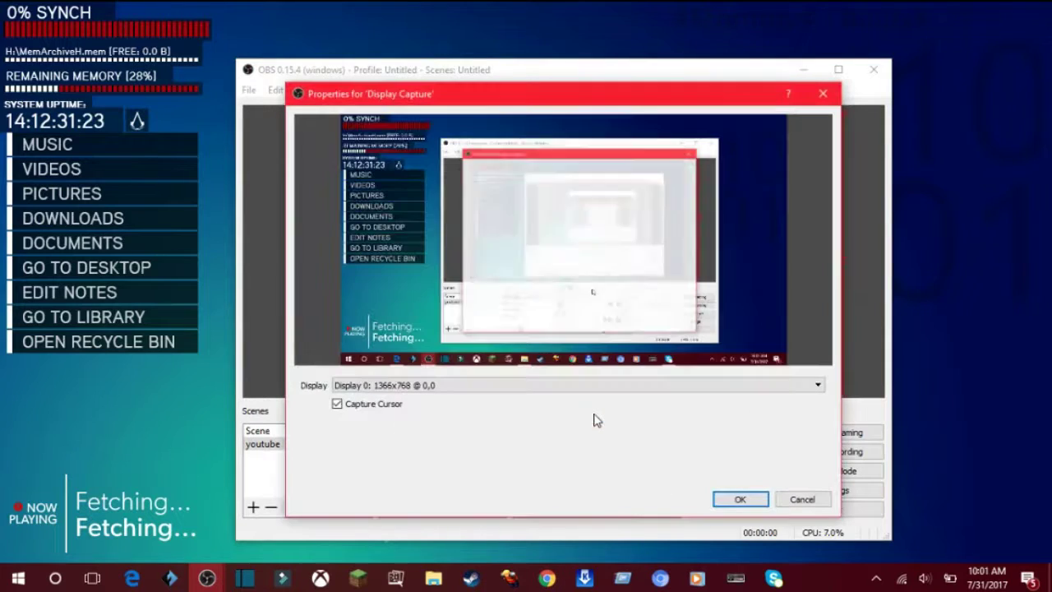
pyautogui.click(741, 499)
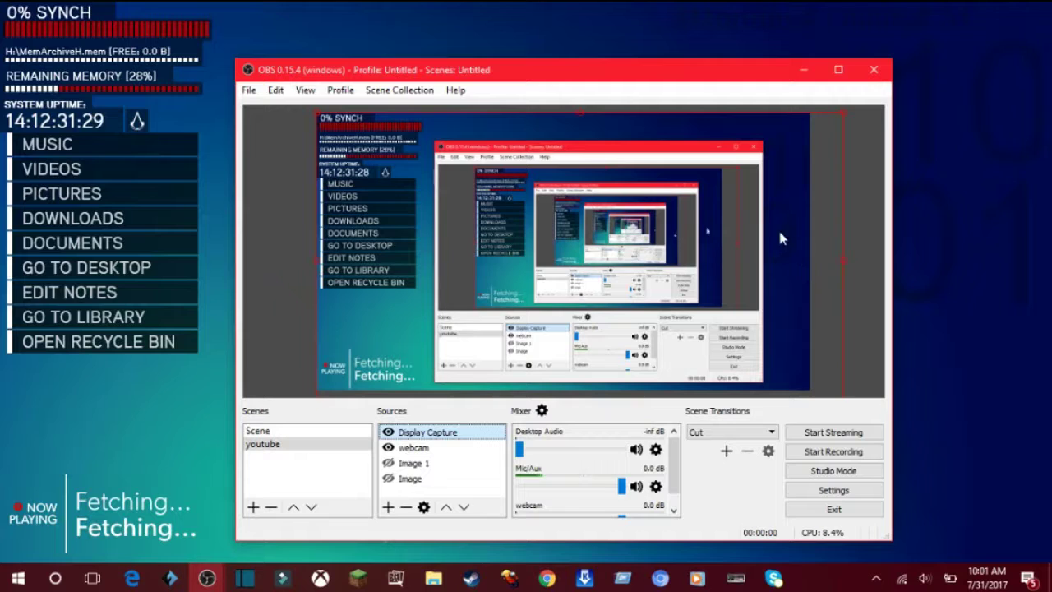
# Minimize OBS and restore it from its taskbar thumbnail
pyautogui.click(803, 74)
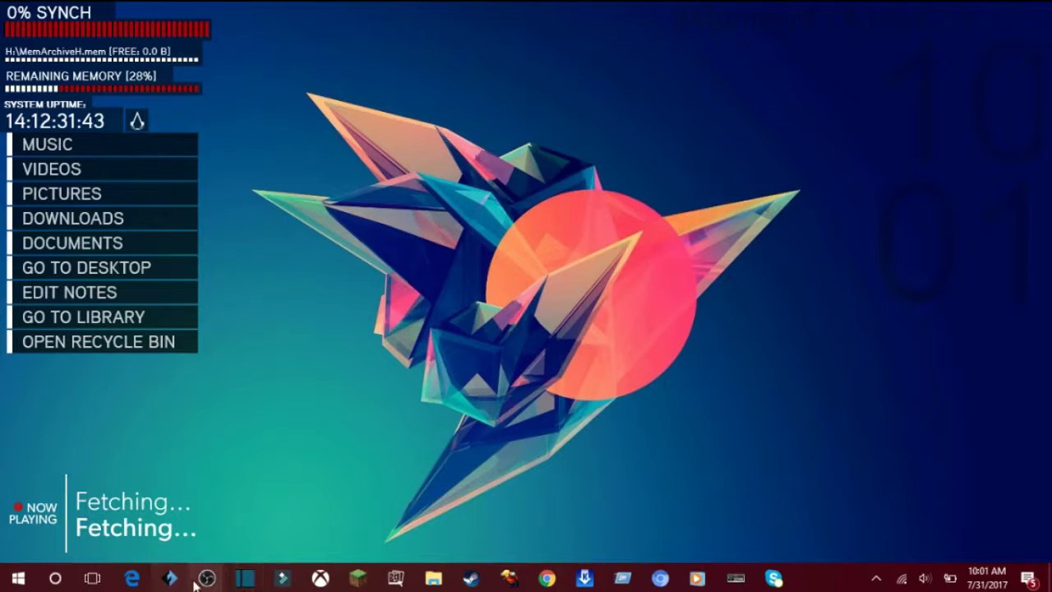
pyautogui.moveTo(206, 582)
pyautogui.moveTo(271, 546)
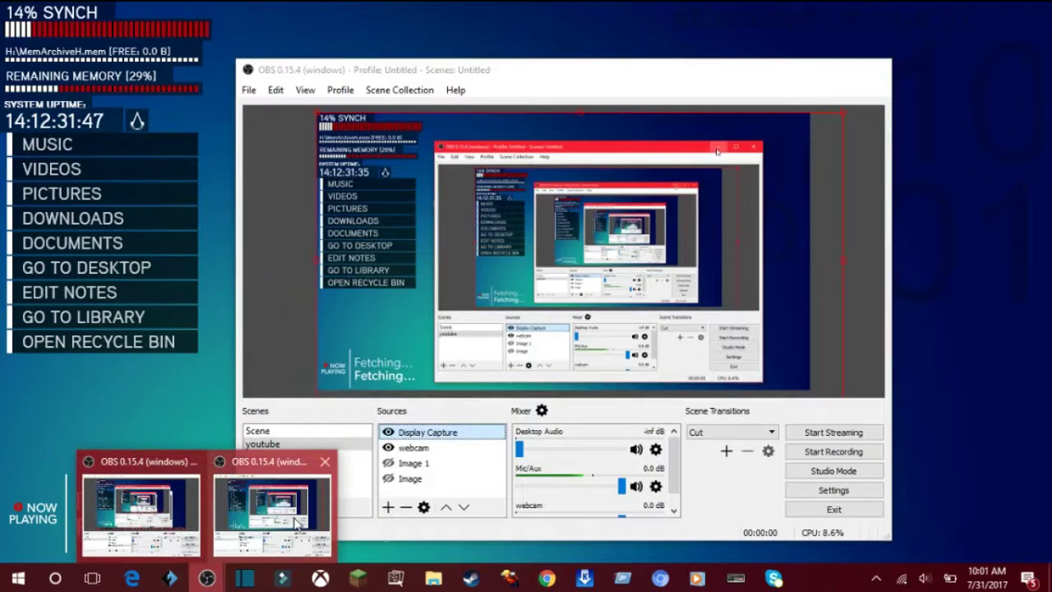
pyautogui.click(296, 522)
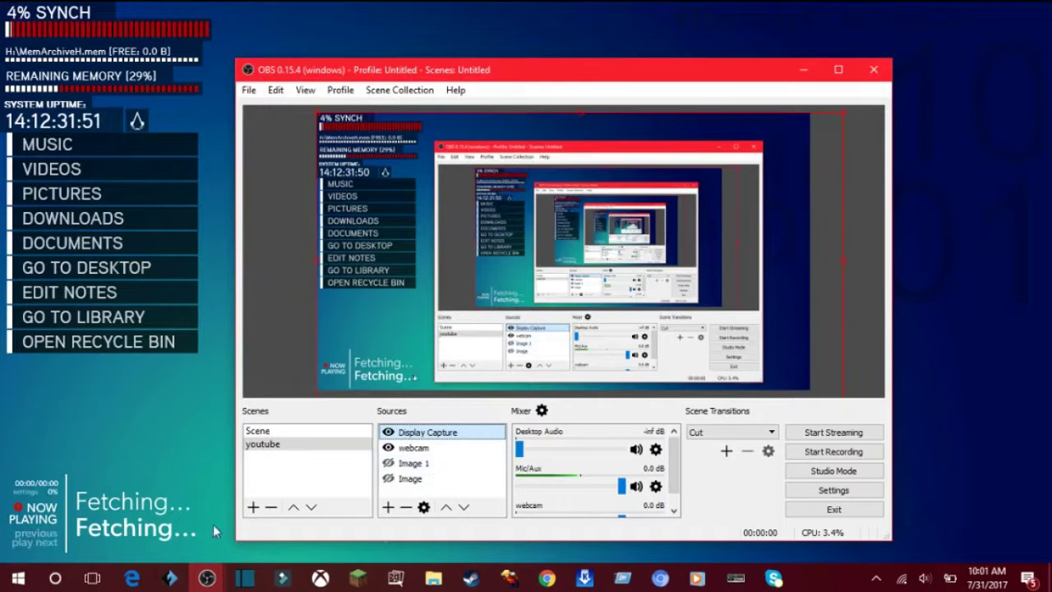
# Switch to the other OBS window, the one recording at 00:14:55
pyautogui.click(206, 577)
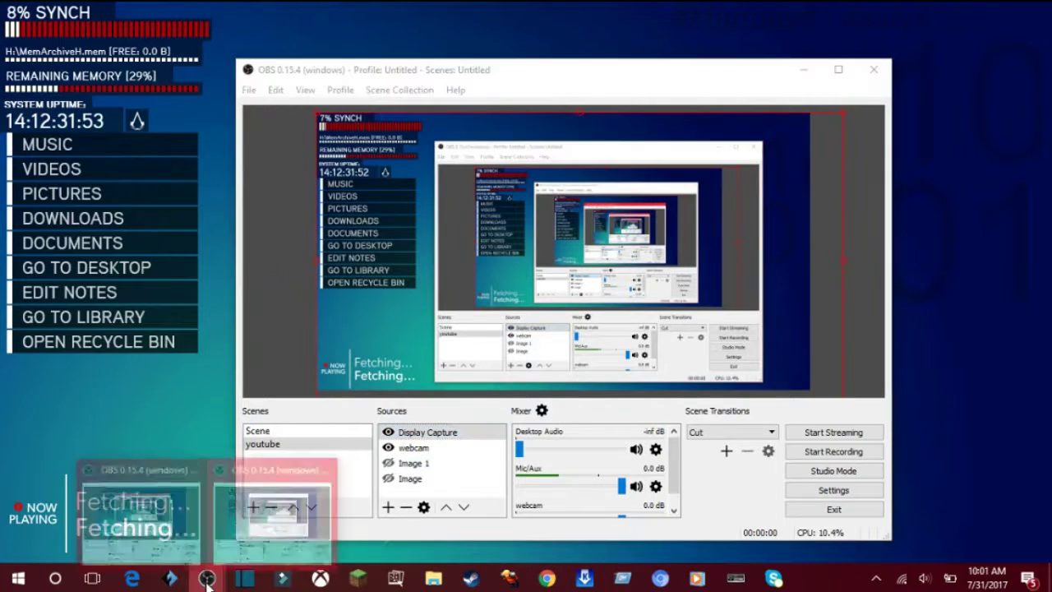
pyautogui.click(207, 584)
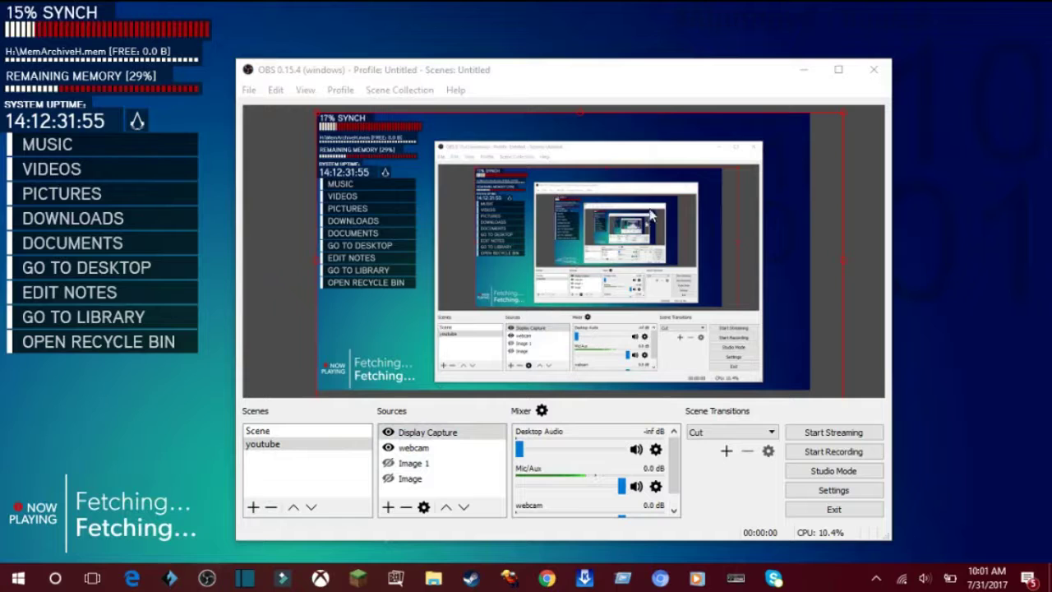
pyautogui.click(793, 74)
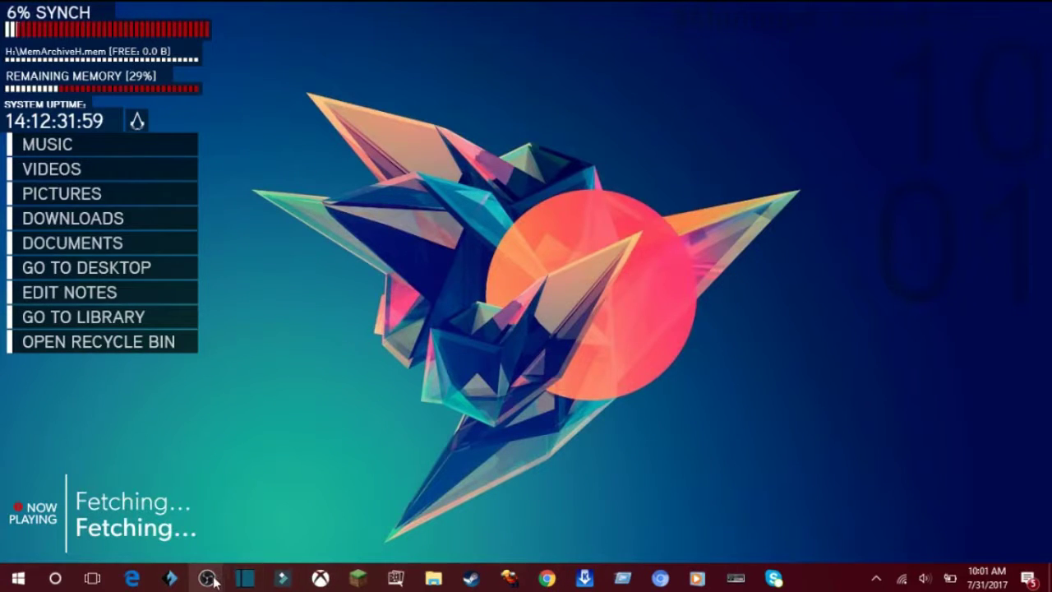
pyautogui.moveTo(206, 577)
pyautogui.moveTo(185, 549)
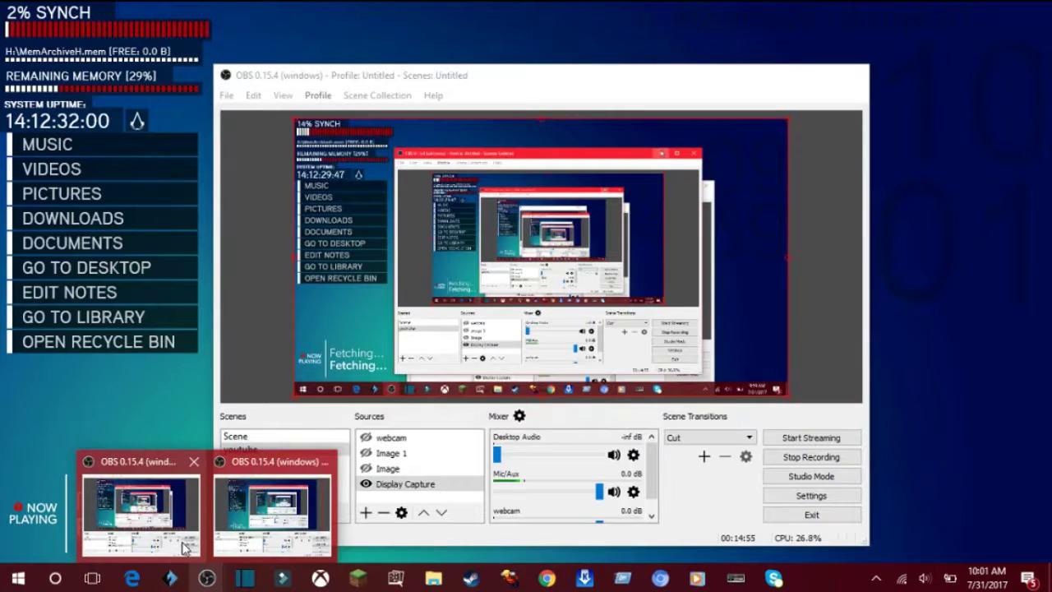
pyautogui.moveTo(271, 523)
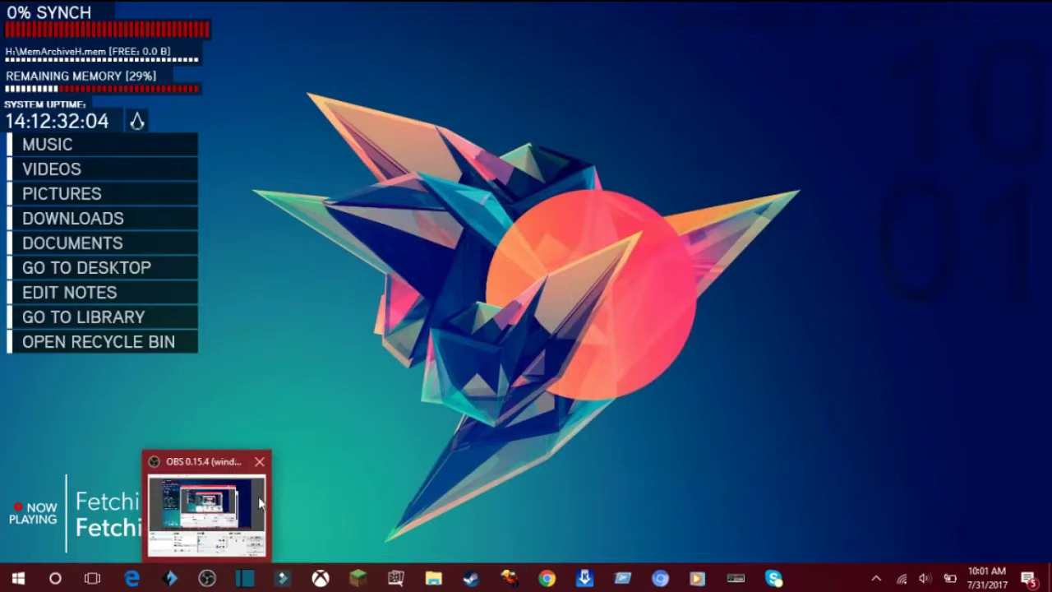
pyautogui.click(254, 501)
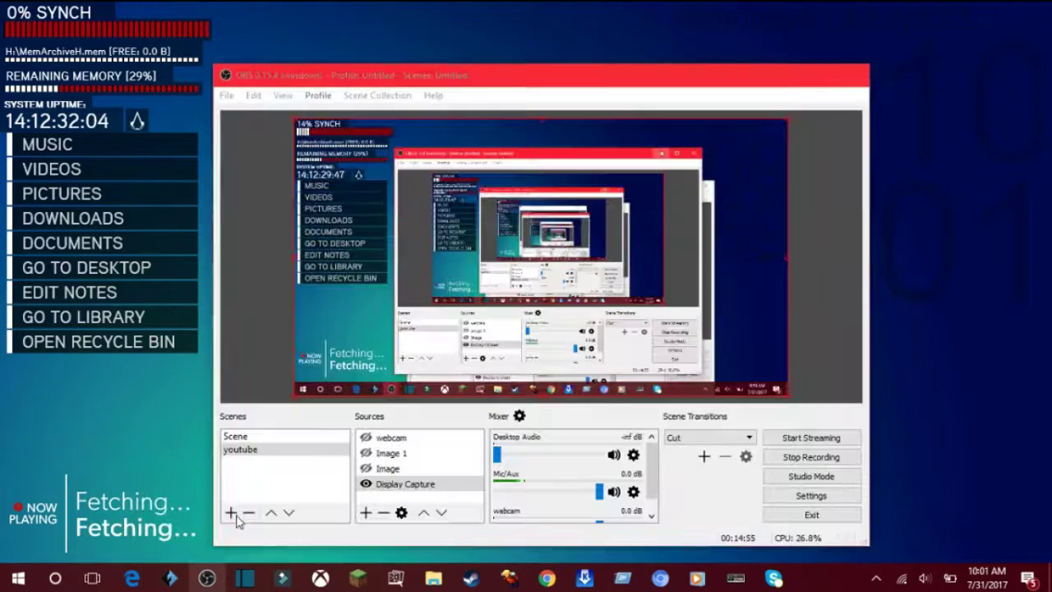